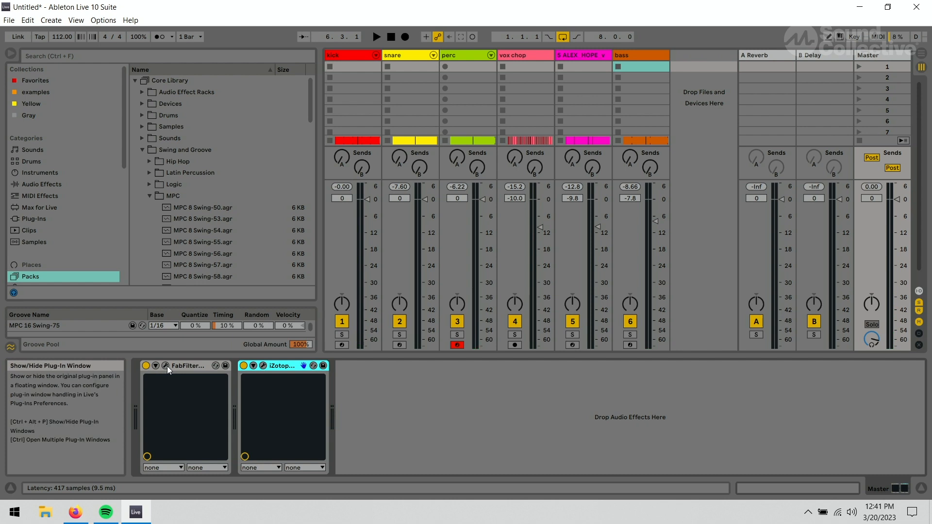
# Open the FabFilter Pro-L and iZotope Insight windows from the Master track and arrange them so both are readable
pyautogui.click(166, 366)
pyautogui.moveTo(387, 117); pyautogui.dragTo(276, 44)
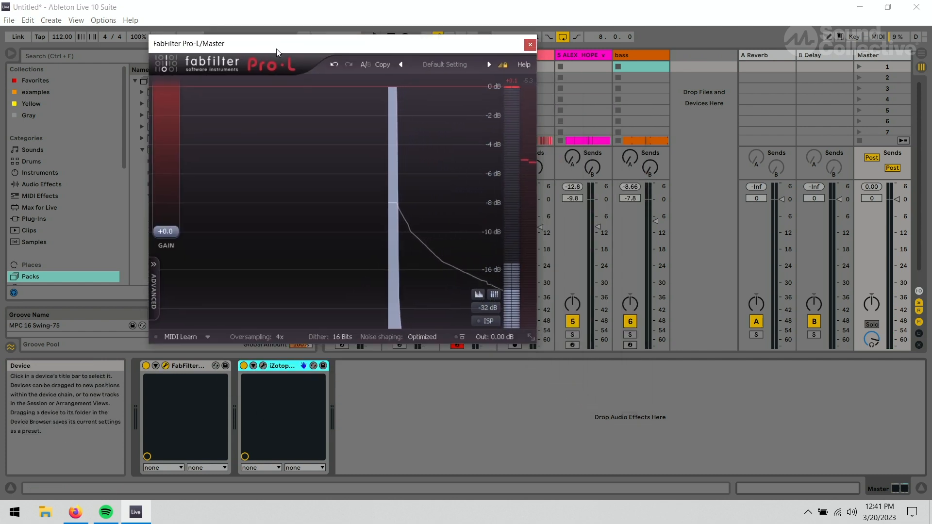
pyautogui.click(263, 366)
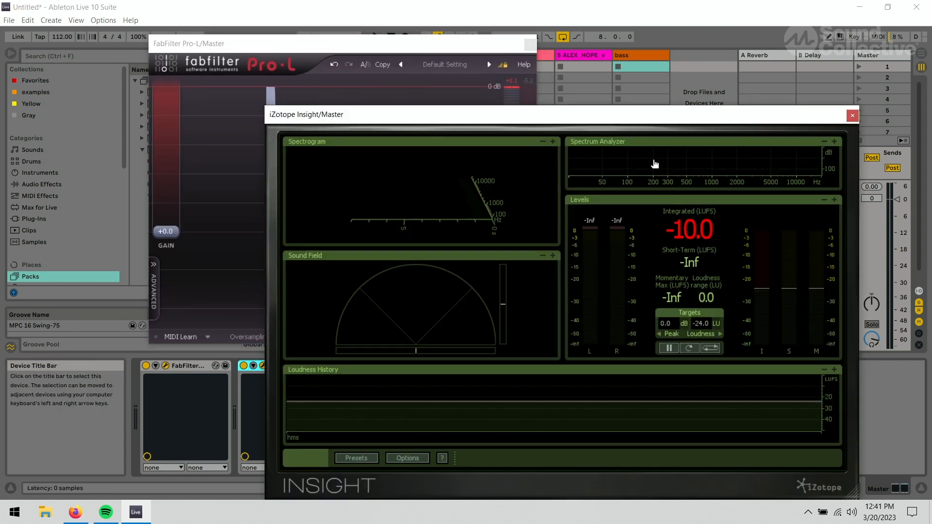
pyautogui.moveTo(614, 116); pyautogui.dragTo(709, 25)
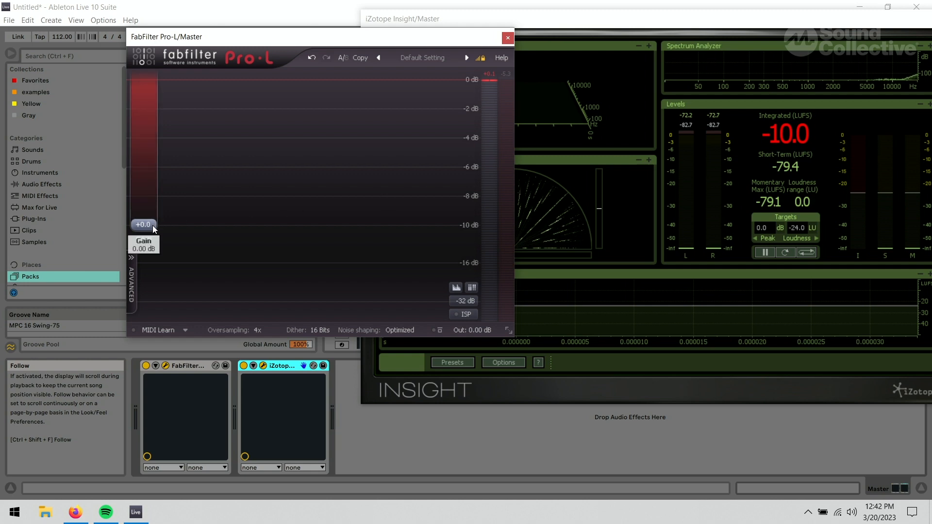
# Raise the Pro-L gain to +3.6 dB while the loop plays, and close both plug-in windows
pyautogui.press('space')
pyautogui.moveTo(150, 226)
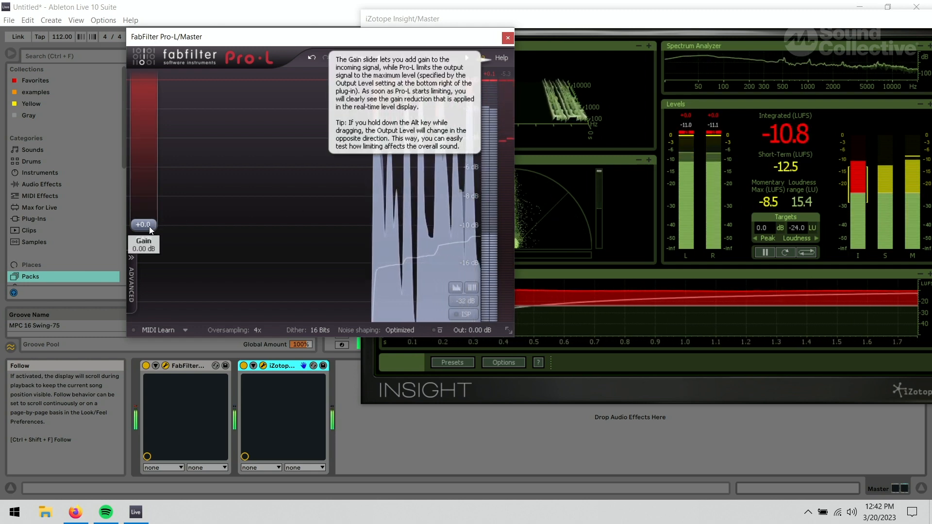
pyautogui.moveTo(150, 226); pyautogui.dragTo(159, 207)
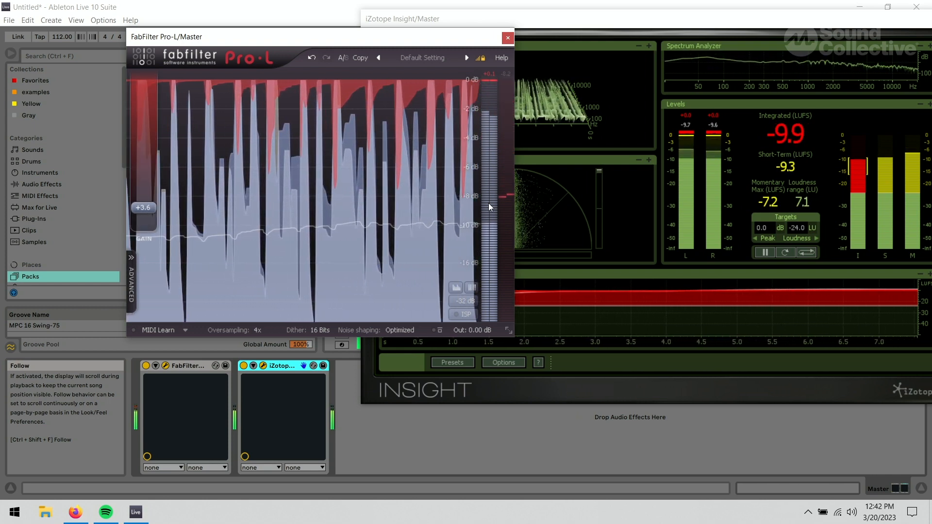
pyautogui.press('space')
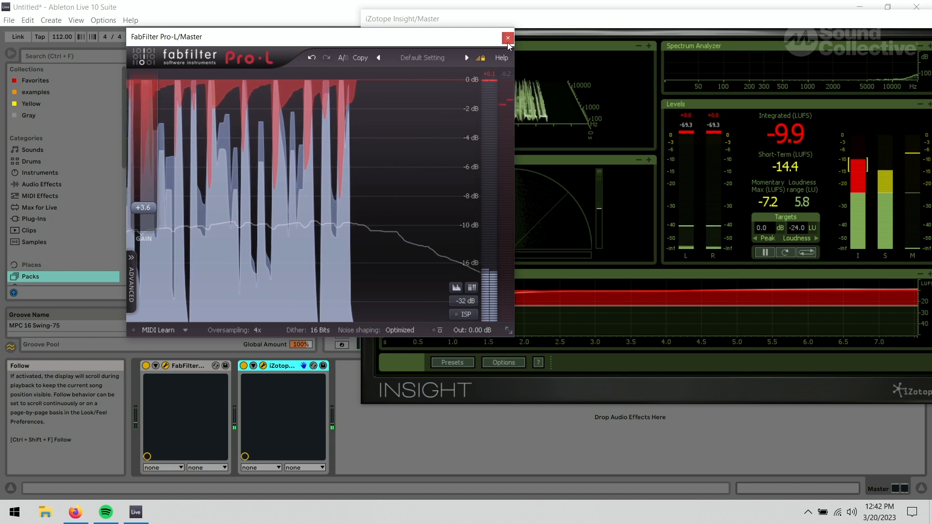
pyautogui.click(507, 37)
pyautogui.moveTo(627, 25); pyautogui.dragTo(456, 87)
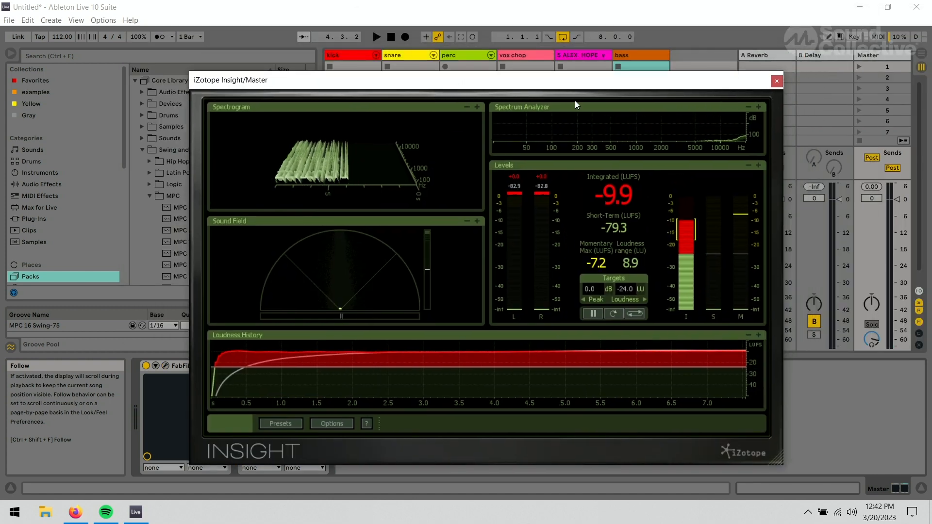
pyautogui.click(777, 81)
# Solo the bass and kick tracks together and play the loop
pyautogui.click(631, 55)
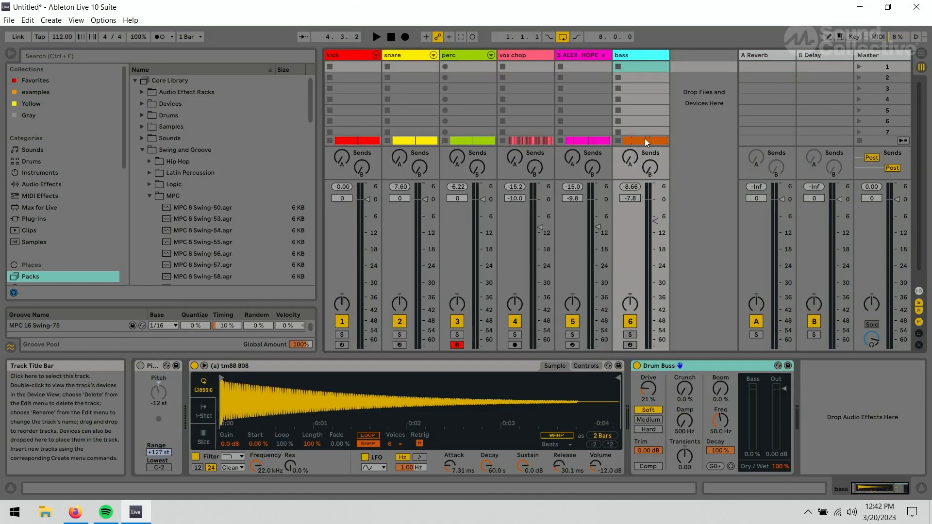
pyautogui.click(631, 334)
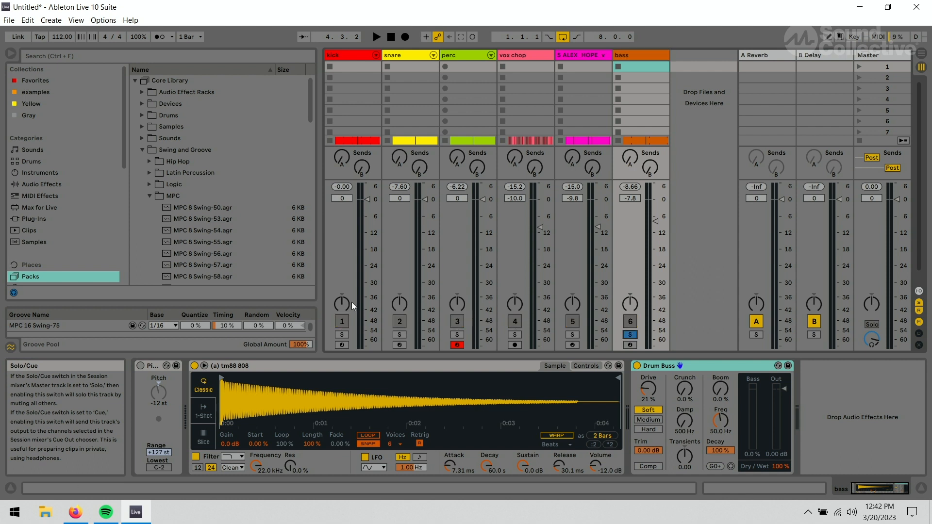
pyautogui.keyDown('ctrl'); pyautogui.click(342, 334); pyautogui.keyUp('ctrl')
pyautogui.press('space')
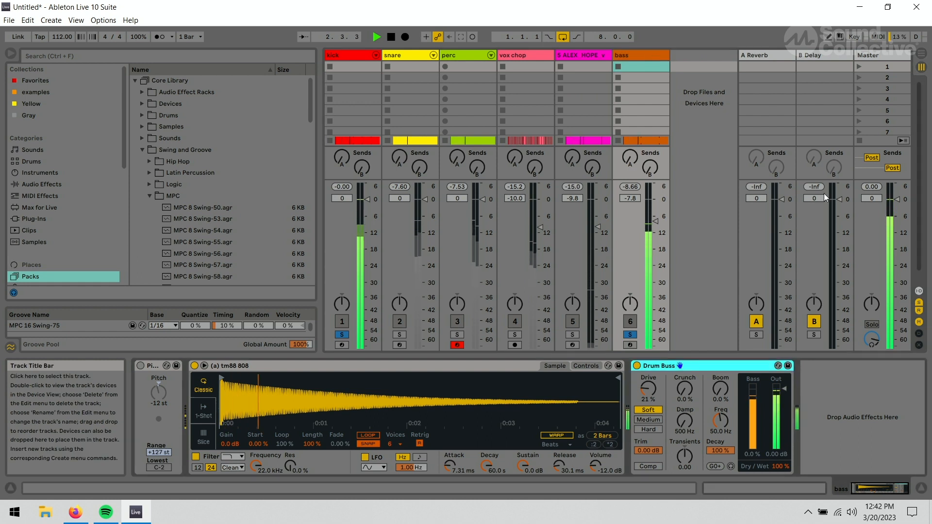
# Find LFOTool_x64 among the plug-ins by searching "lfo" and add it after Drum Buss on the bass track
pyautogui.click(34, 218)
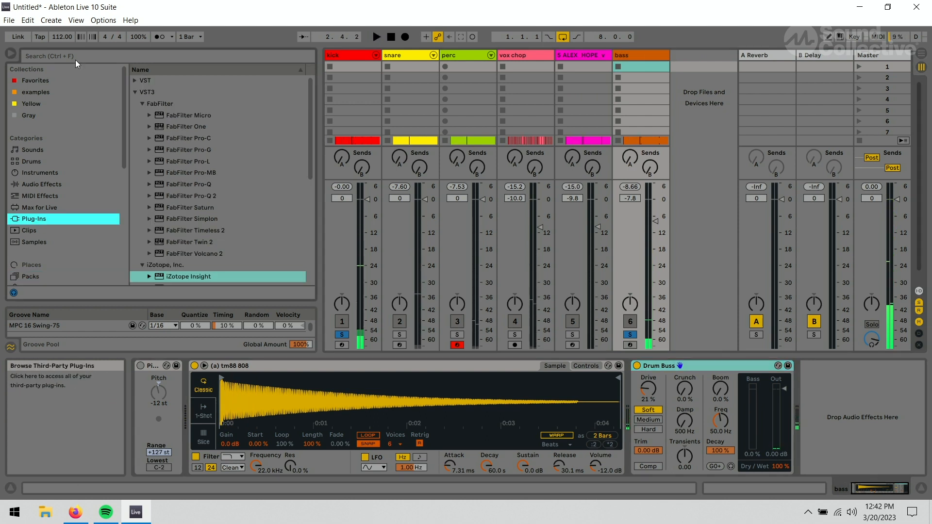
pyautogui.click(78, 57)
pyautogui.write('lfo')
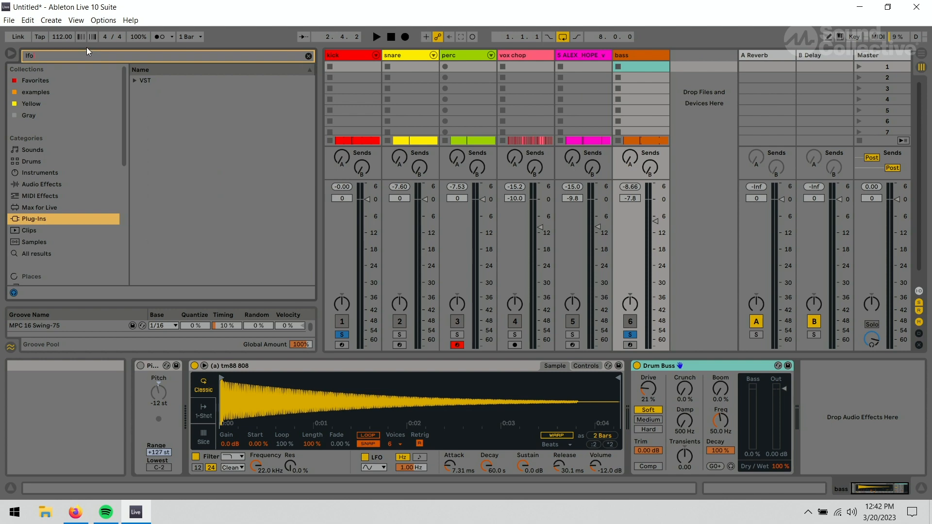
pyautogui.click(136, 81)
pyautogui.click(147, 95)
pyautogui.moveTo(826, 420); pyautogui.dragTo(823, 419)
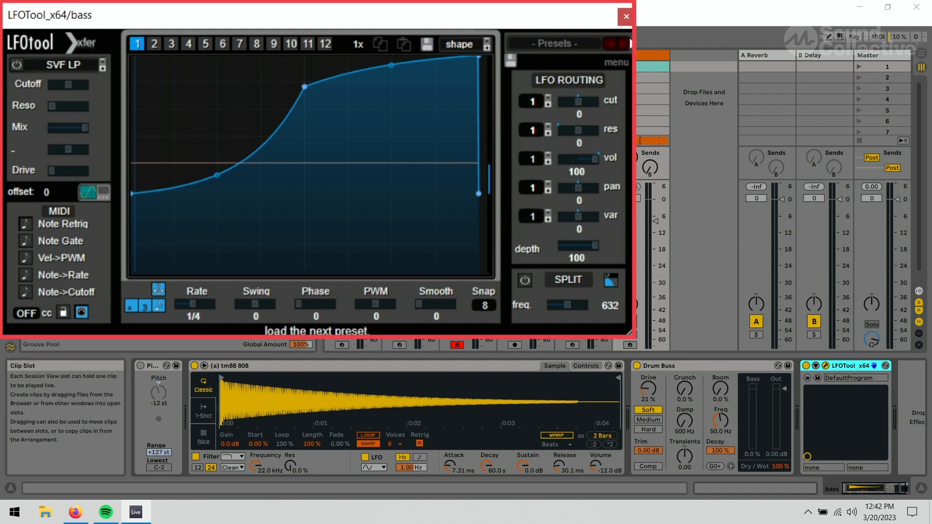
# Lower the starting point of the LFOTool volume curve slightly while the bass plays, and close its window
pyautogui.press('space')
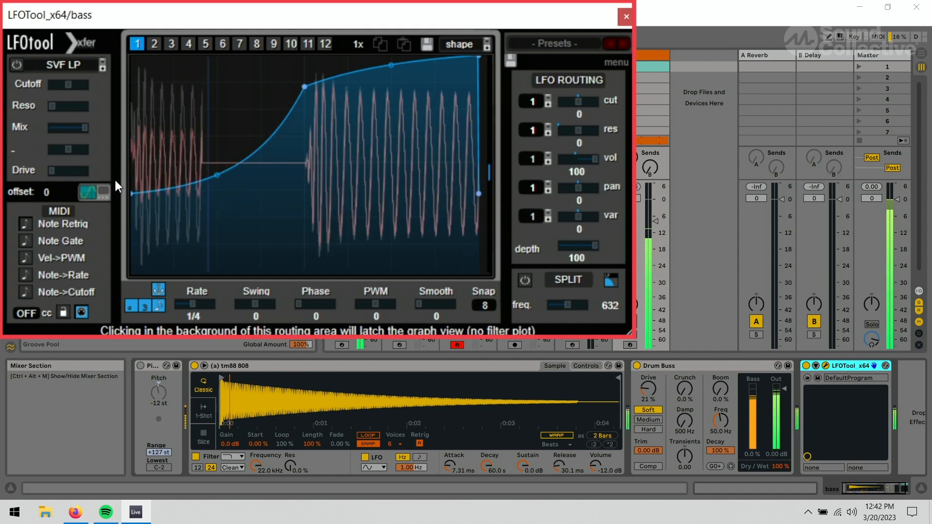
pyautogui.moveTo(134, 193); pyautogui.dragTo(135, 203)
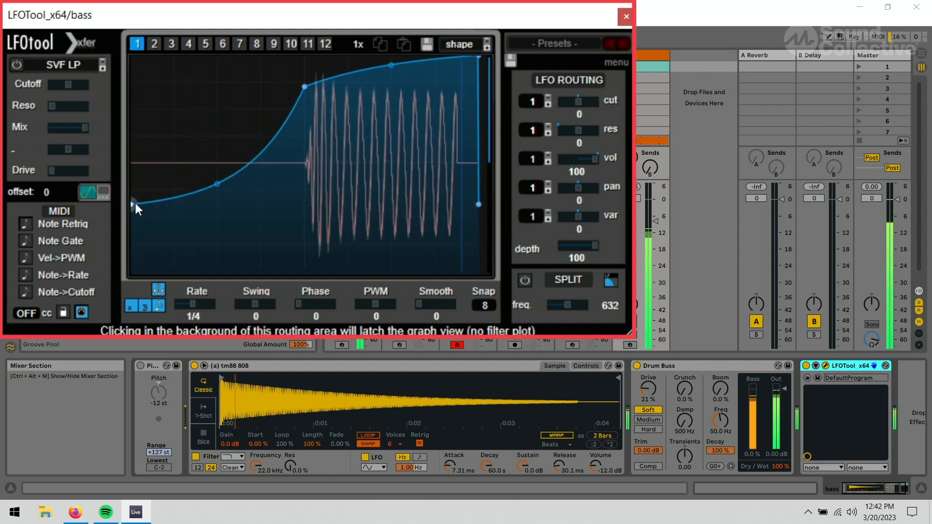
pyautogui.click(626, 16)
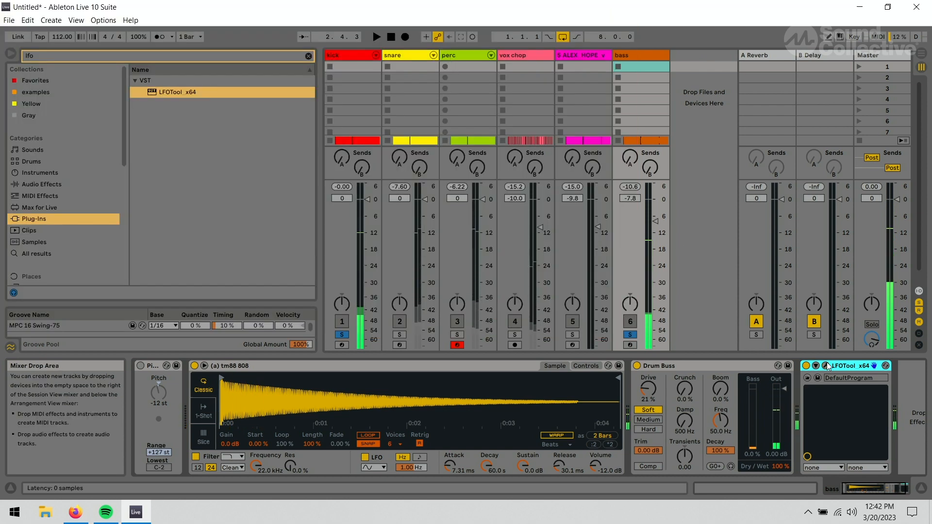
# Move LFOTool onto the kick track and reshape its curve to start at zero and rise steeply to maximum once the kick fades
pyautogui.moveTo(841, 367); pyautogui.dragTo(348, 71)
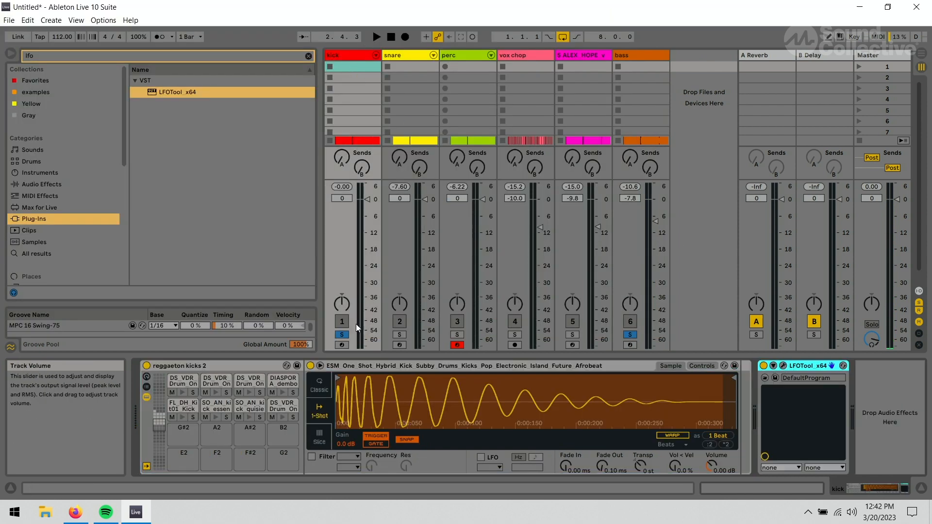
pyautogui.click(784, 367)
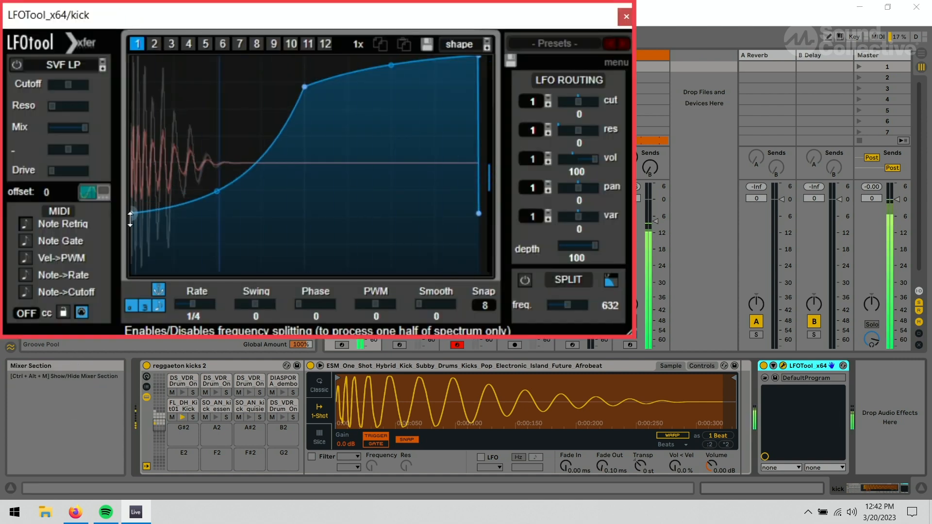
pyautogui.moveTo(130, 213); pyautogui.dragTo(131, 270)
pyautogui.moveTo(305, 89); pyautogui.dragTo(246, 44)
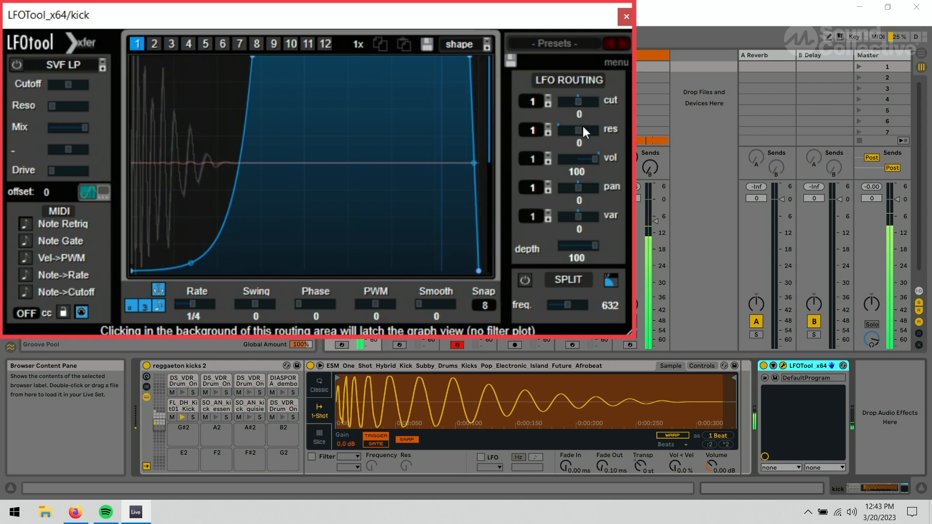
# Set LFOTool's volume modulation amount to 50 and return the plug-in to the bass track
pyautogui.moveTo(590, 161); pyautogui.dragTo(587, 162)
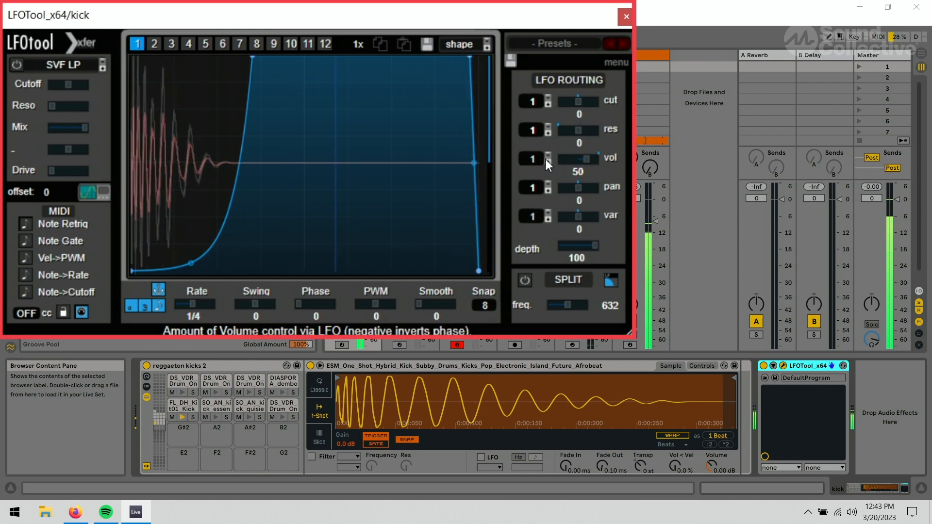
pyautogui.click(626, 16)
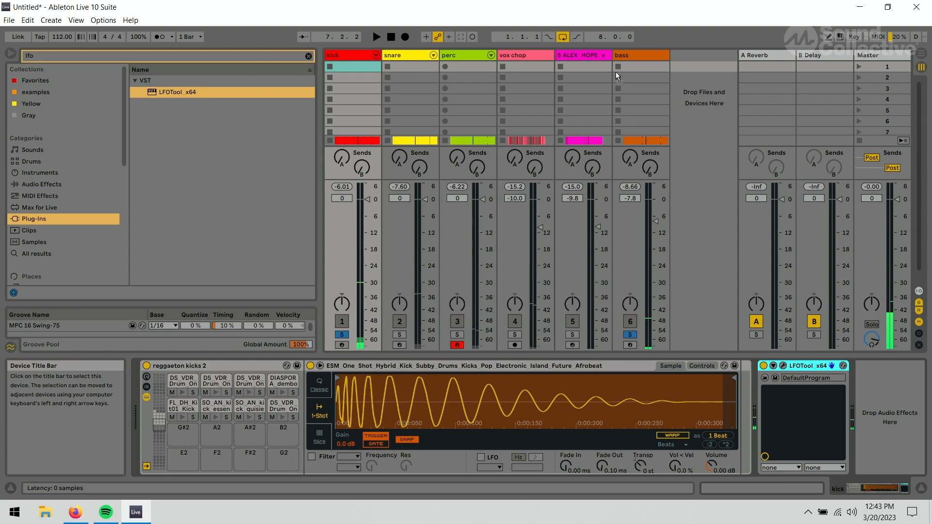
pyautogui.click(635, 64)
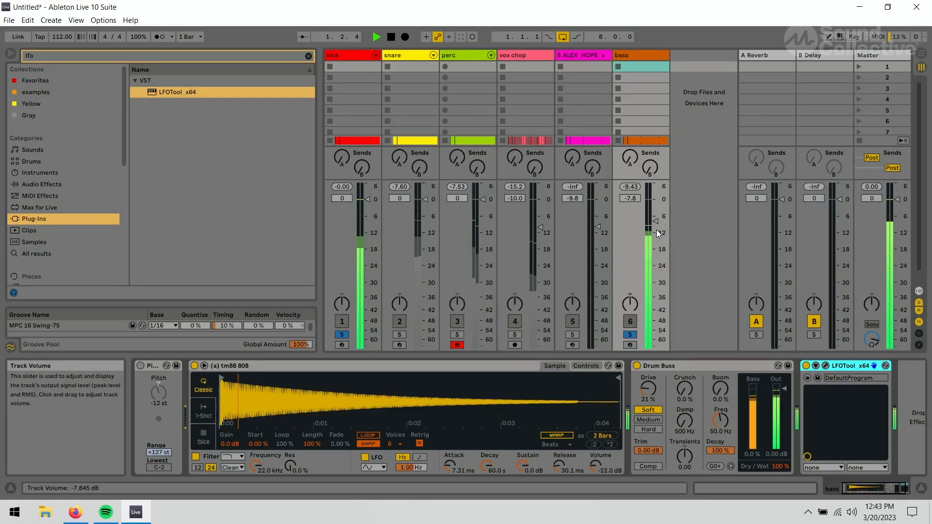
# Reduce the volume modulation amount in the bass track's LFOTool and close its window
pyautogui.click(825, 371)
pyautogui.moveTo(584, 163); pyautogui.dragTo(576, 164)
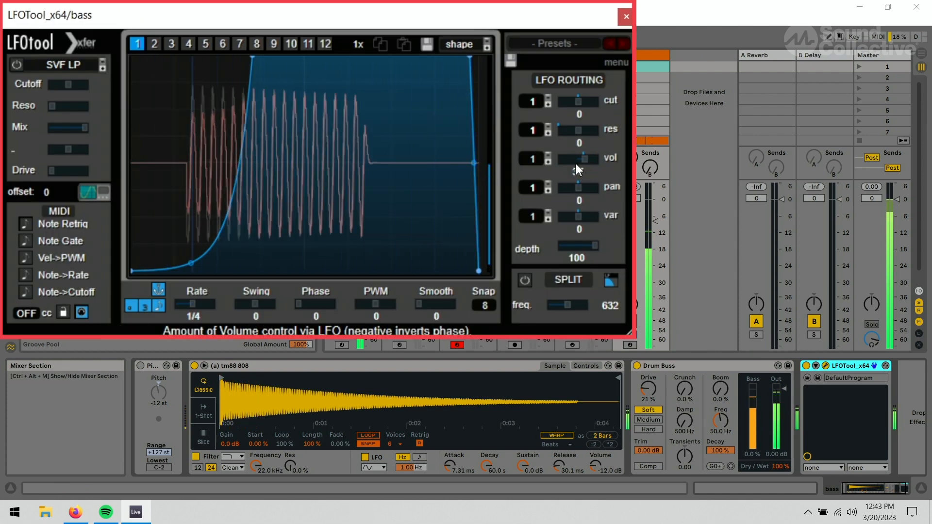
pyautogui.click(621, 13)
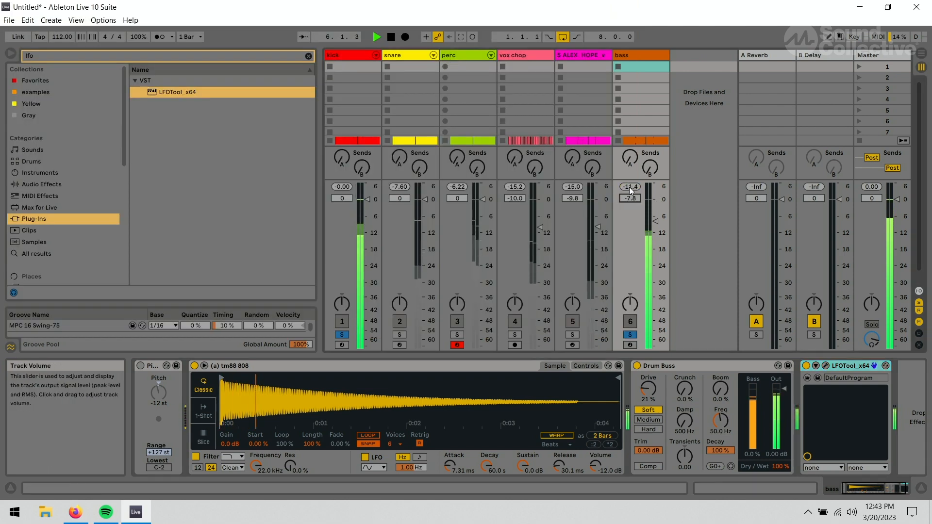
# Compare the kick and bass with LFOTool bypassed and active on the bass track
pyautogui.press('space')
pyautogui.click(806, 366)
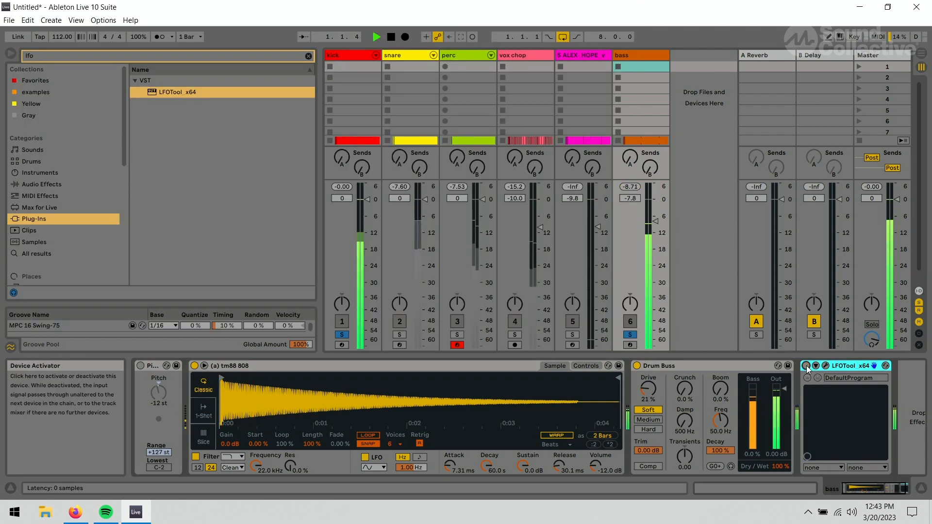
pyautogui.click(806, 365)
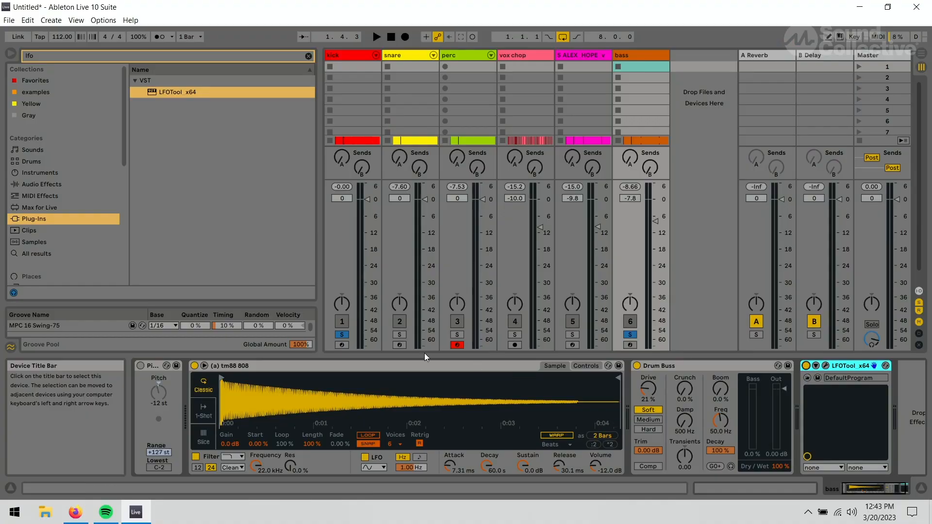
# Search the audio effects for "eq" and insert EQ Eight before Drum Buss on the bass track
pyautogui.click(35, 182)
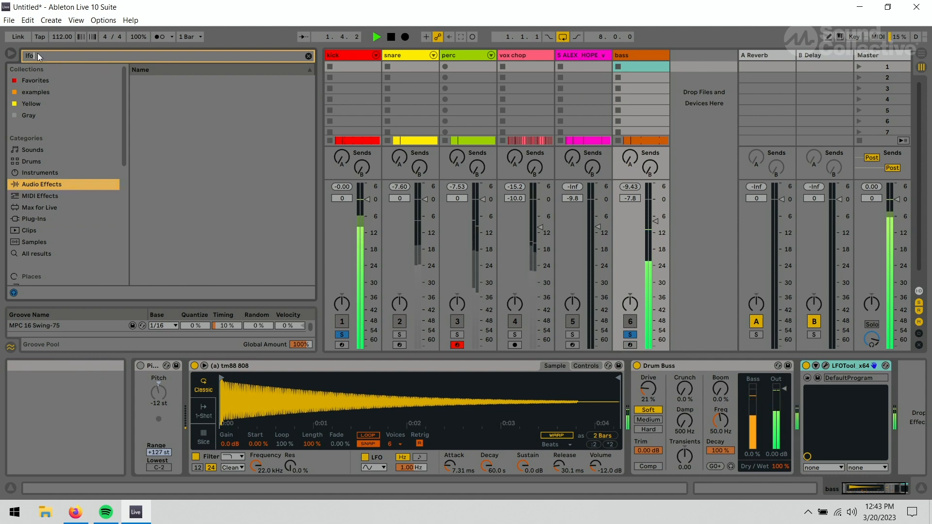
pyautogui.write('eq')
pyautogui.moveTo(170, 109); pyautogui.dragTo(695, 372)
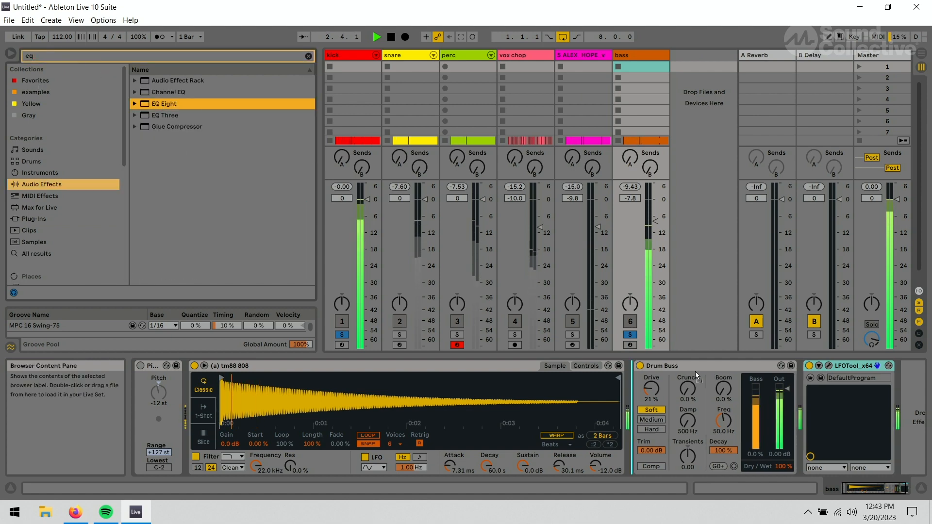
pyautogui.moveTo(659, 402); pyautogui.dragTo(663, 404)
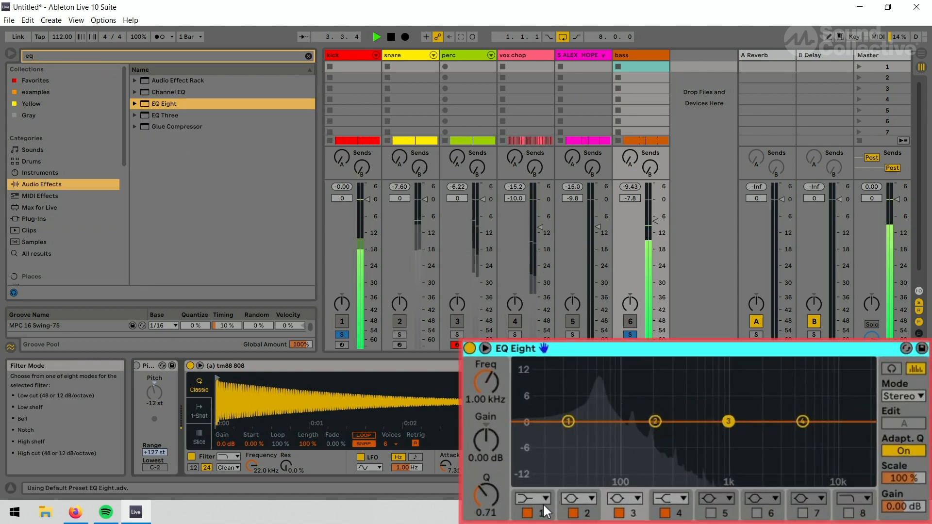
# Set EQ Eight's band 1 to an x4 low cut at 33.9 Hz
pyautogui.click(537, 498)
pyautogui.click(533, 383)
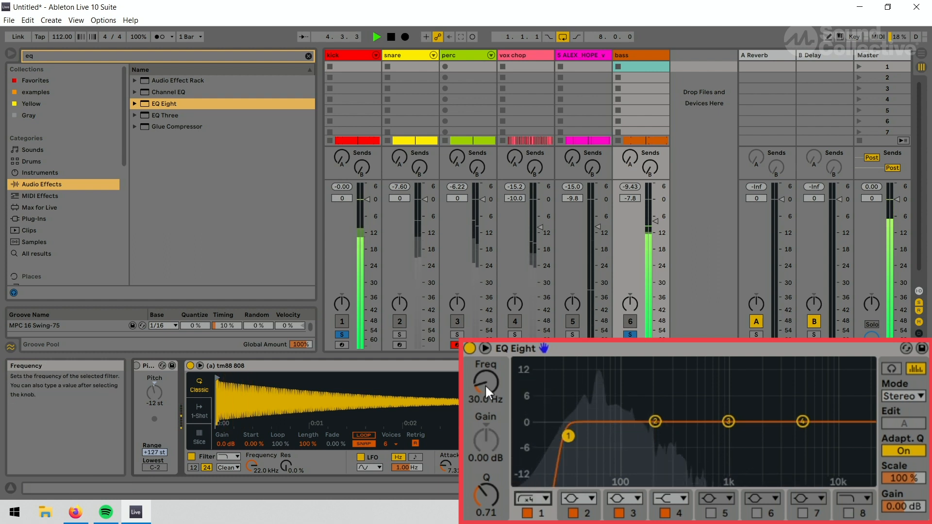
pyautogui.moveTo(486, 384); pyautogui.dragTo(487, 383)
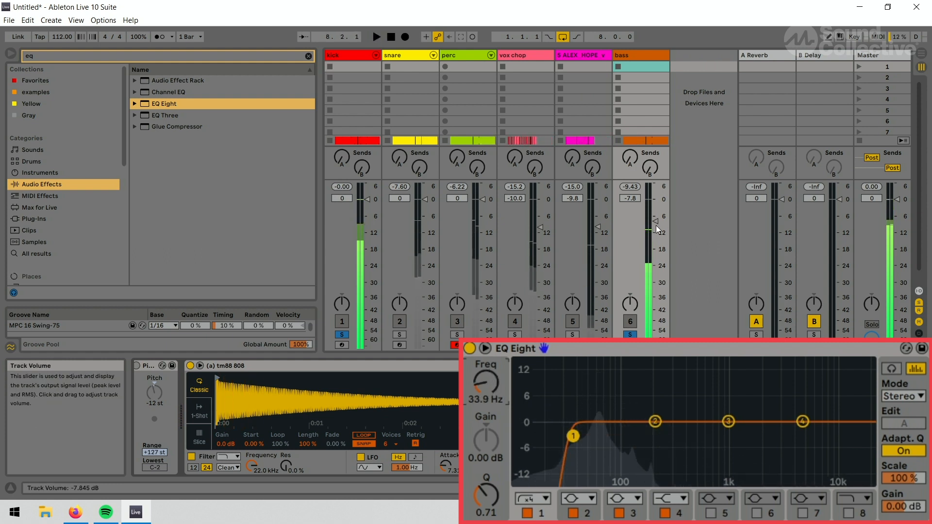
# Restart playback and lower the bass track's volume to -9.2 dB
pyautogui.press('space')
pyautogui.press('space')
pyautogui.moveTo(654, 222); pyautogui.dragTo(654, 225)
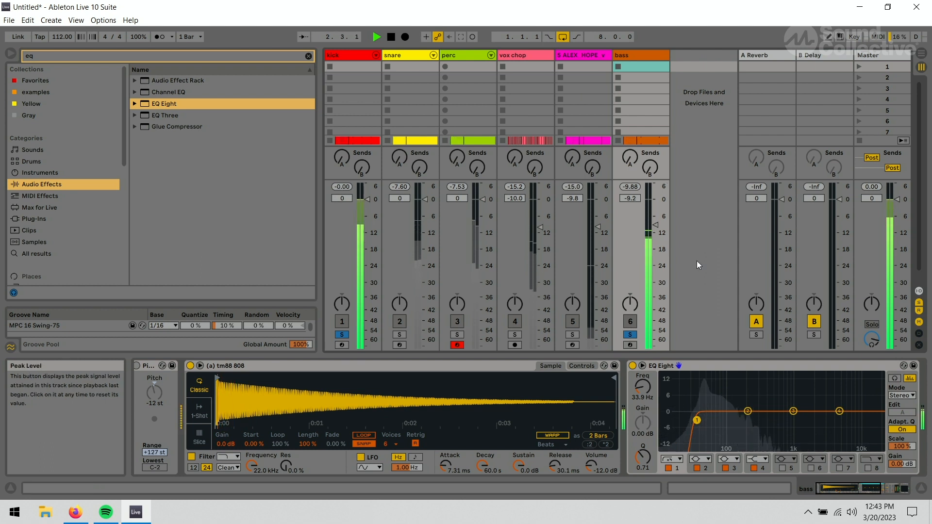
# Try lowering all tracks from kick to bass together, with the kick at -7.2 dB, and undo the change
pyautogui.click(644, 57)
pyautogui.keyDown('shift'); pyautogui.click(346, 54); pyautogui.keyUp('shift')
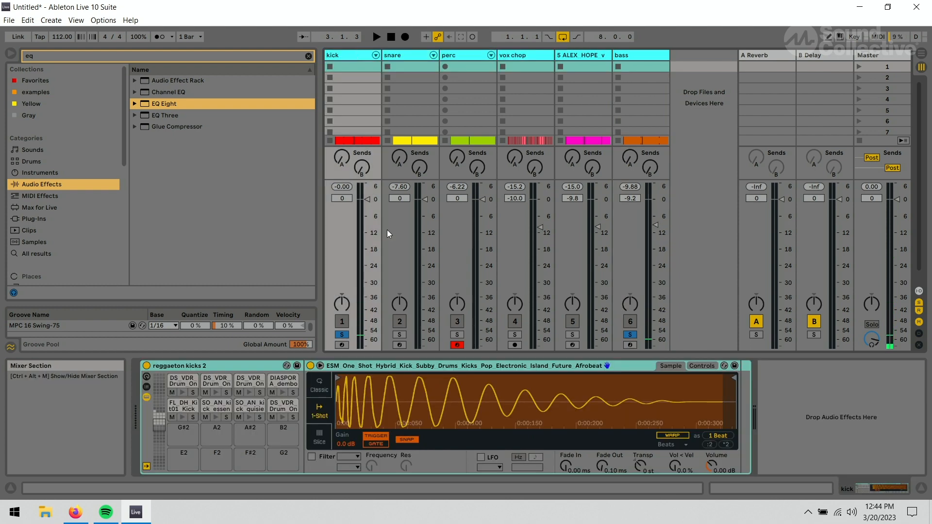
pyautogui.moveTo(368, 203); pyautogui.dragTo(367, 205)
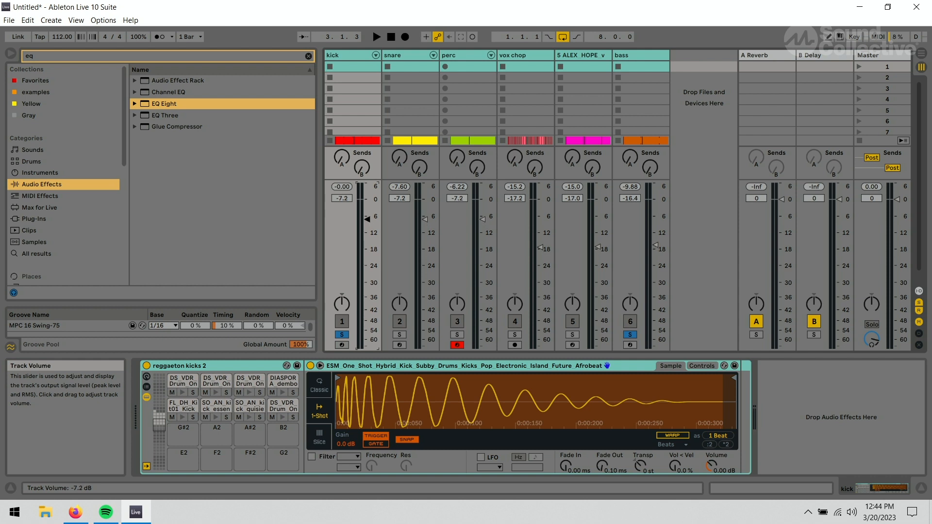
pyautogui.hotkey('ctrl', 'z')
# Deactivate the FabFilter and iZotope plug-ins on the Master track and play the loop
pyautogui.click(877, 57)
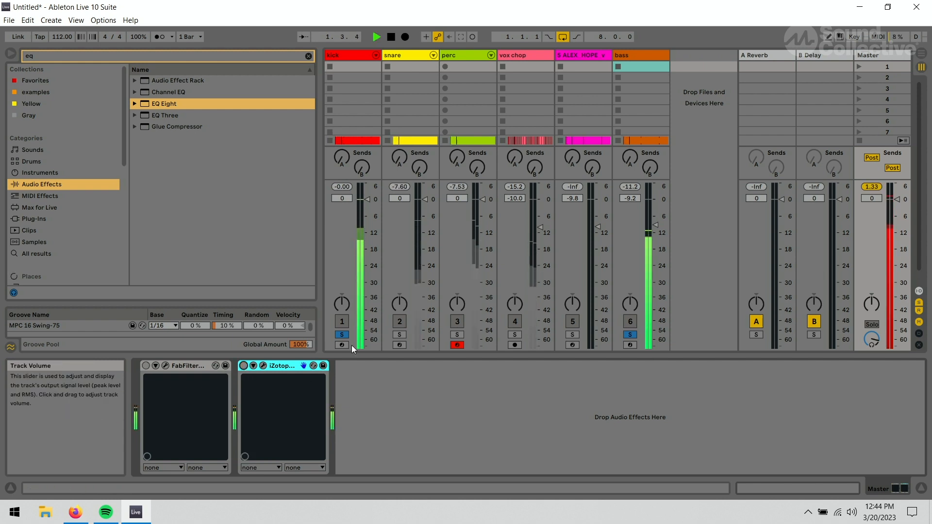
# Turn off the kick and bass solos and play the full loop to check the Master track's peak level
pyautogui.click(342, 334)
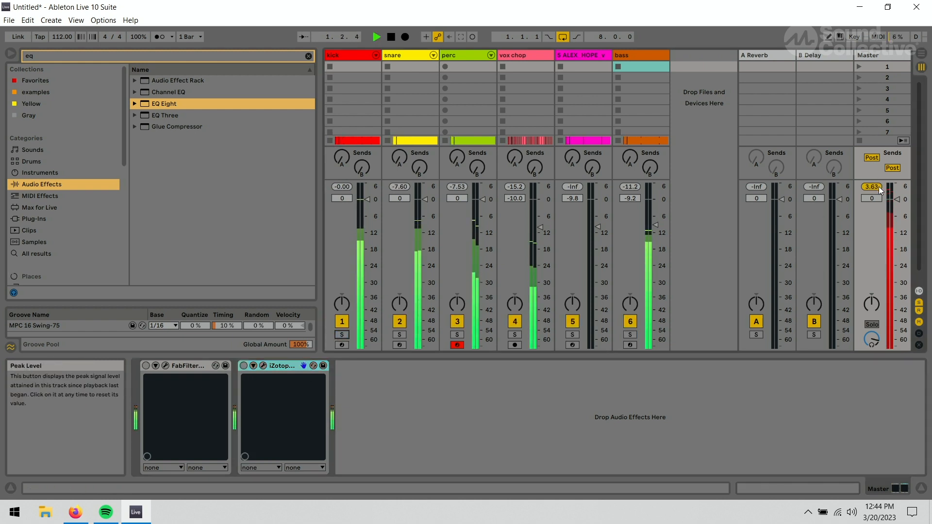
pyautogui.press('space')
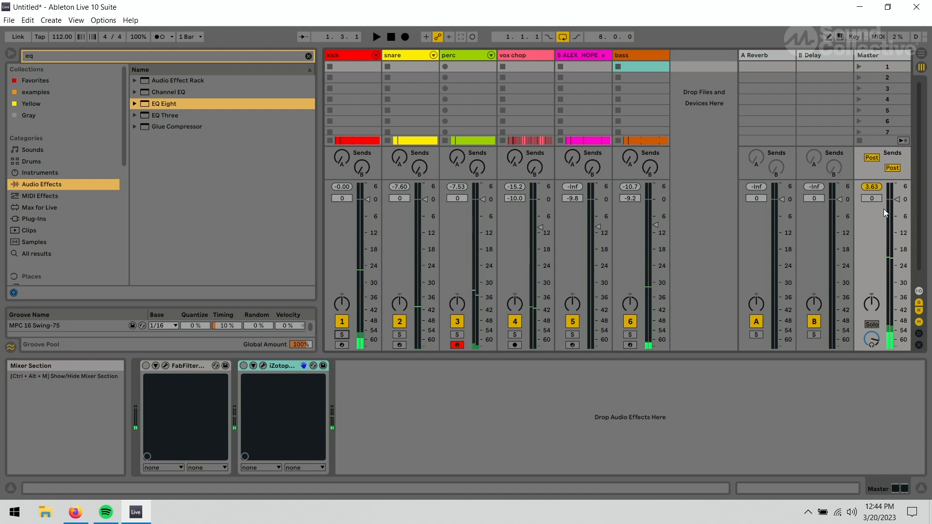
pyautogui.press('space')
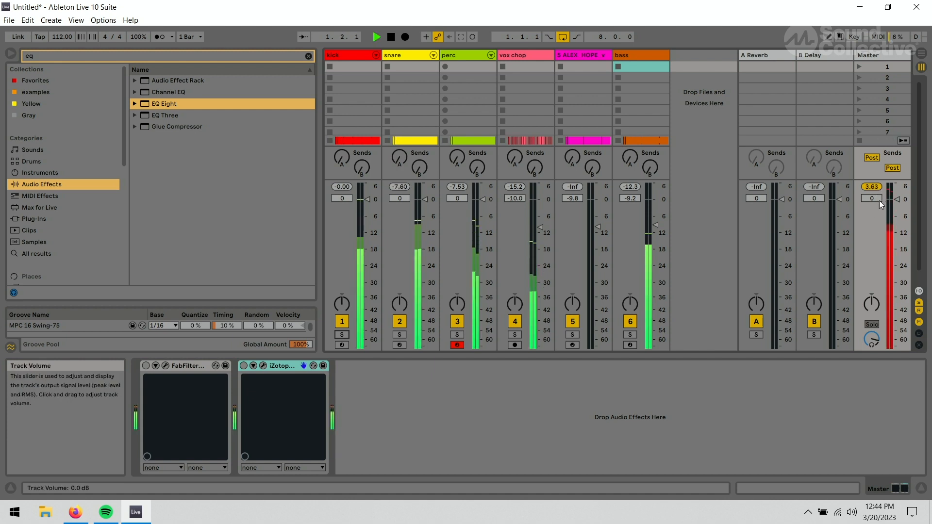
pyautogui.press('space')
# Lower all tracks from kick to bass together, with the kick at -7.0 dB, and play the loop
pyautogui.click(636, 54)
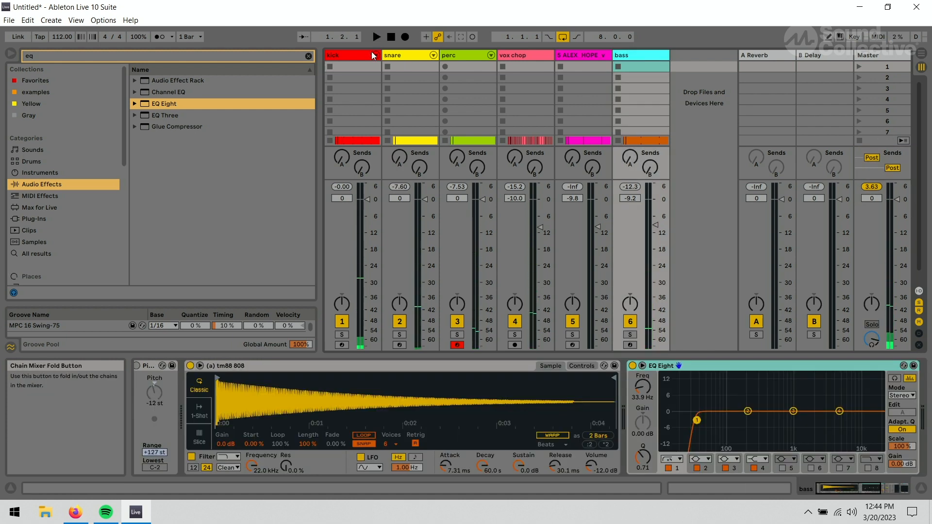
pyautogui.keyDown('shift'); pyautogui.click(350, 53); pyautogui.keyUp('shift')
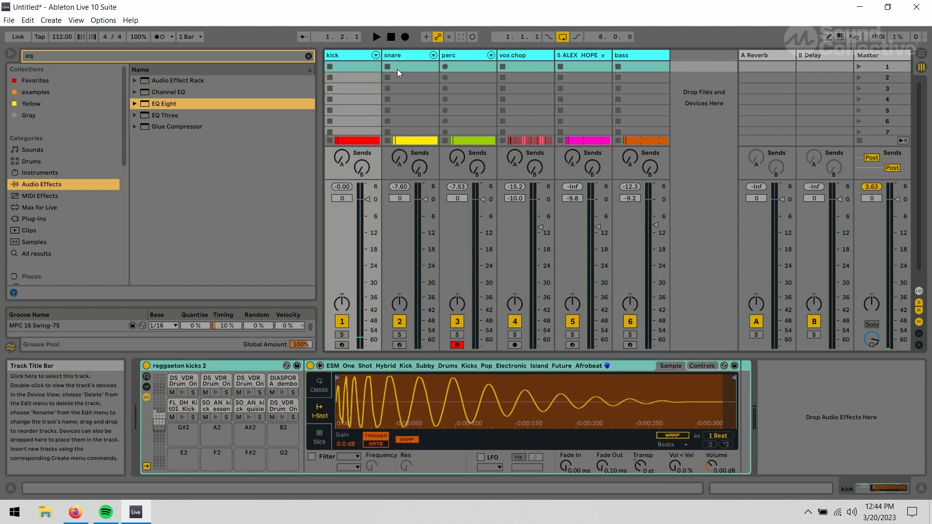
pyautogui.click(342, 200)
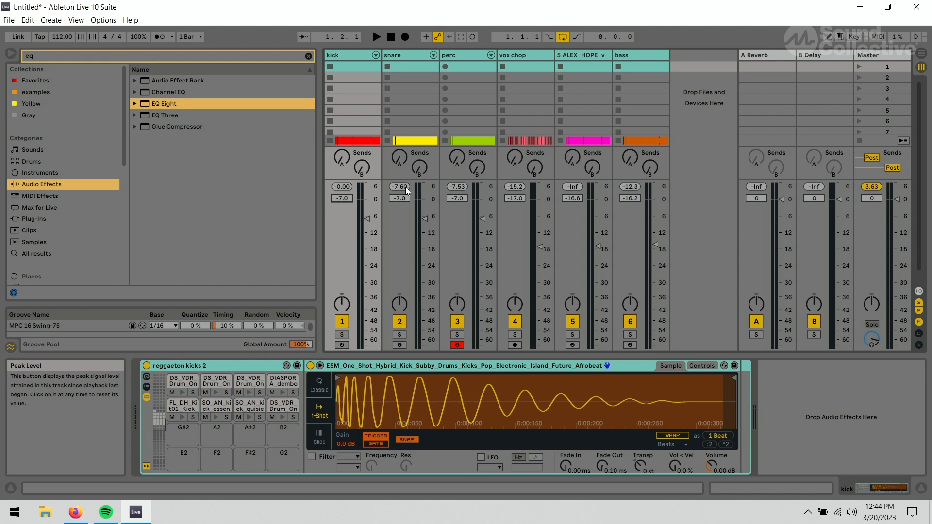
pyautogui.press('space')
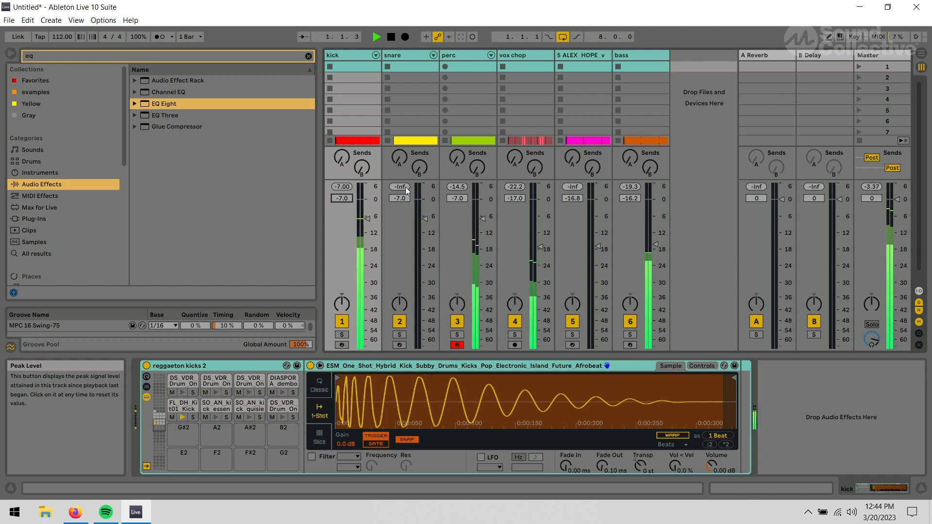
# Reactivate FabFilter Pro-L and iZotope Insight on the Master track and open both plug-in windows
pyautogui.click(895, 54)
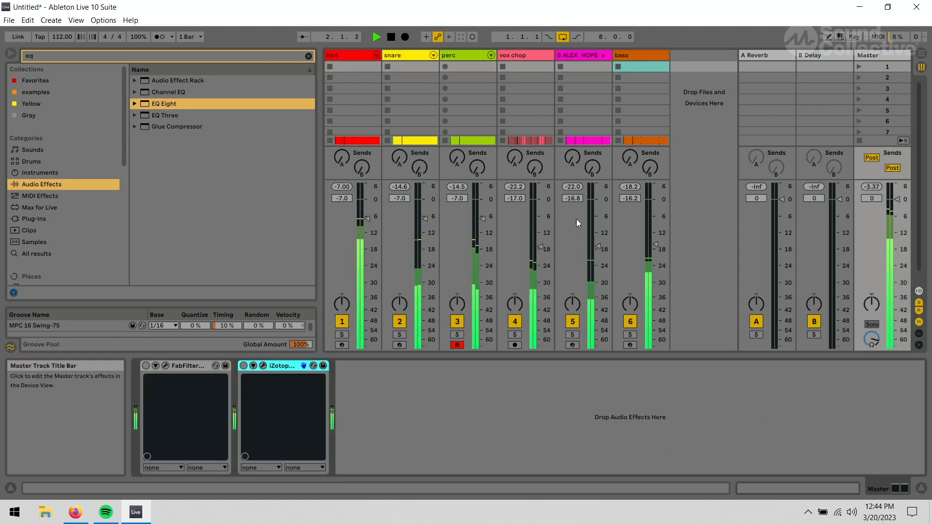
pyautogui.click(243, 365)
pyautogui.click(165, 365)
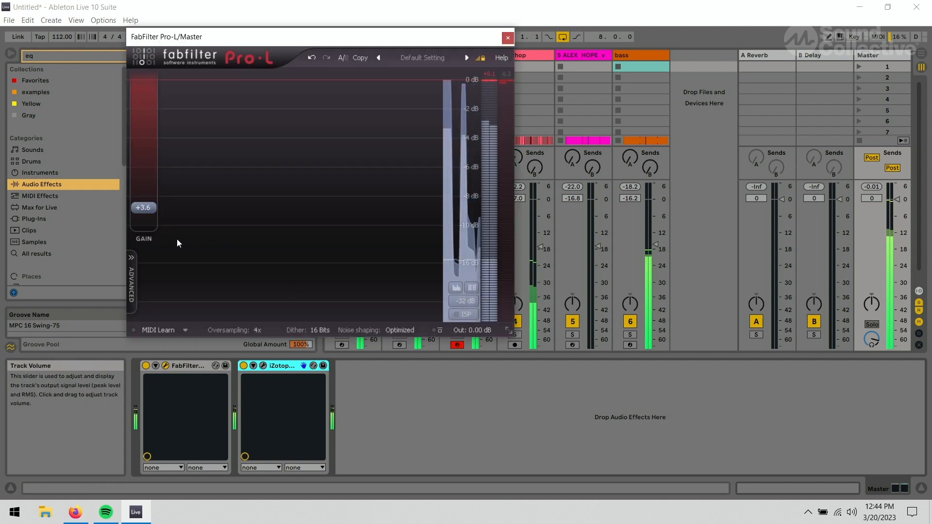
pyautogui.click(262, 365)
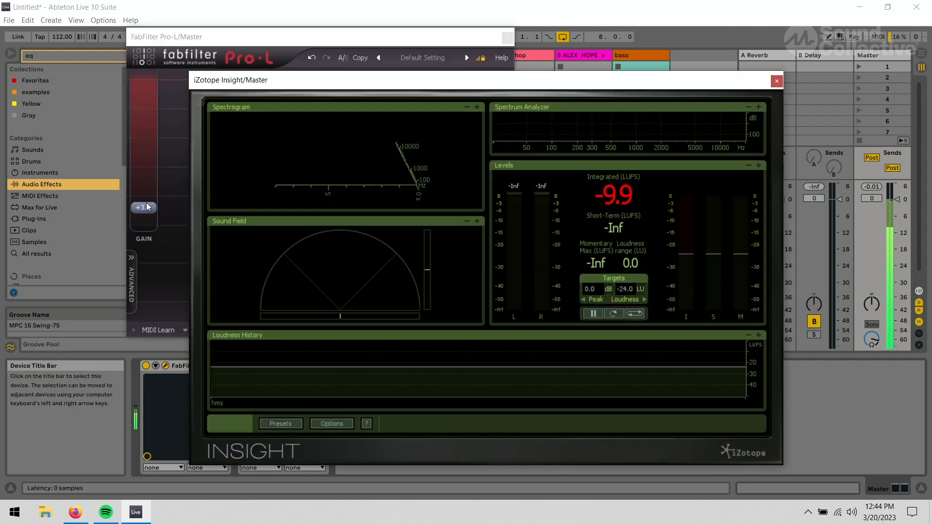
# Raise Pro-L's gain to +11.9 dB while watching Insight's loudness, and close both plug-in windows
pyautogui.moveTo(146, 203); pyautogui.dragTo(146, 175)
pyautogui.click(639, 219)
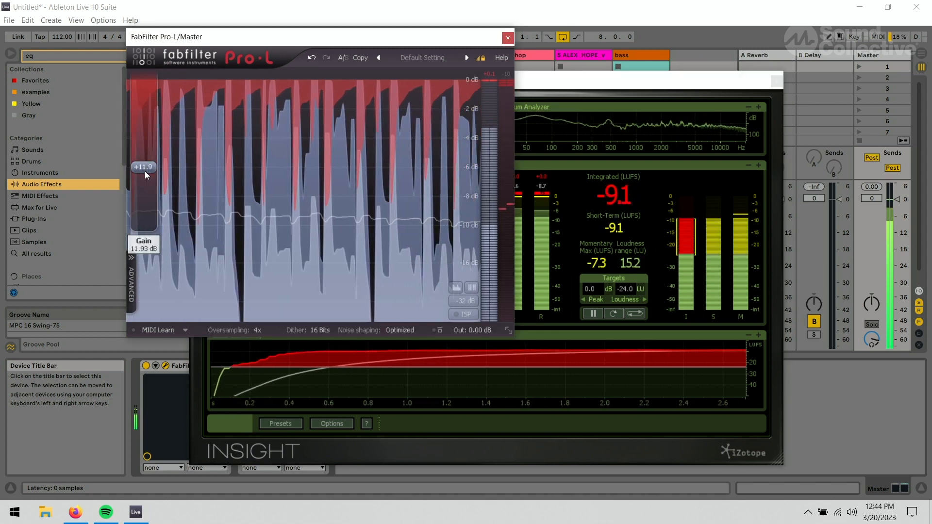
pyautogui.click(771, 82)
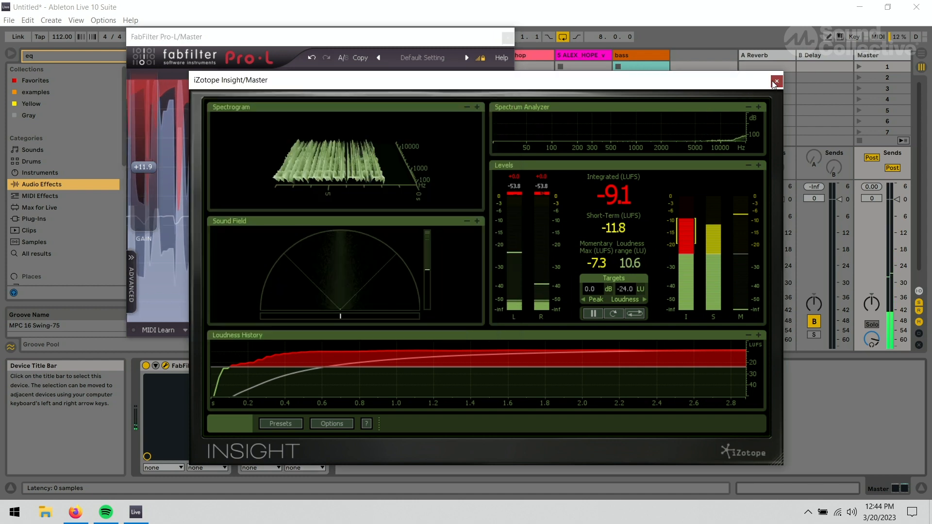
pyautogui.click(776, 81)
pyautogui.click(507, 37)
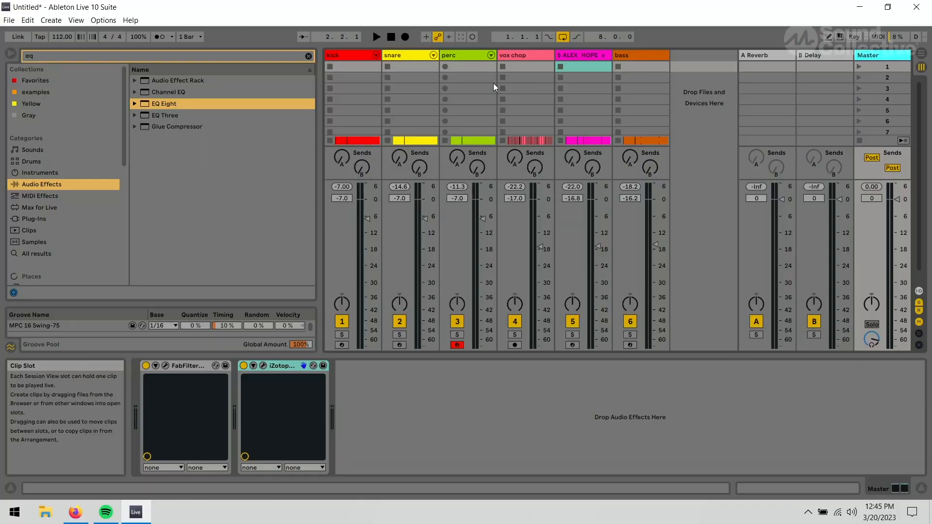
# Play the full loop, solo and select the vox chop track, and stop playback
pyautogui.press('space')
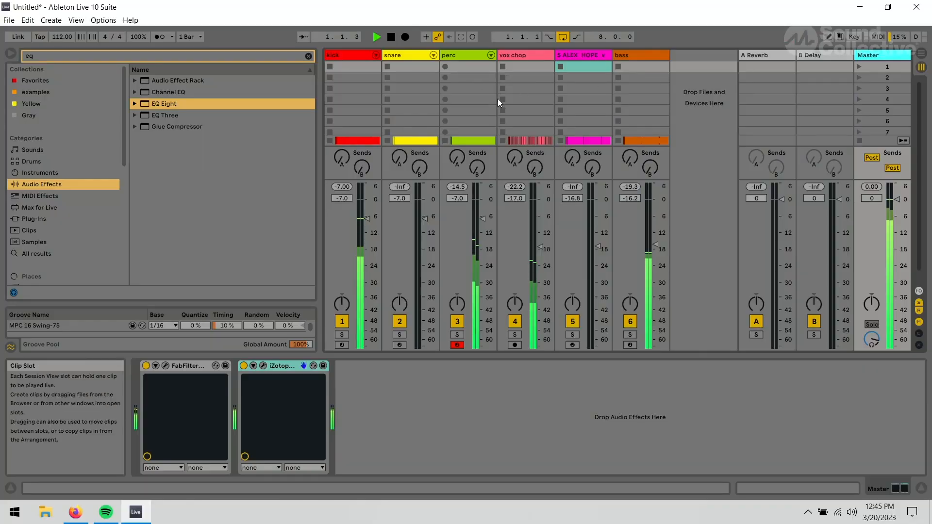
pyautogui.click(471, 55)
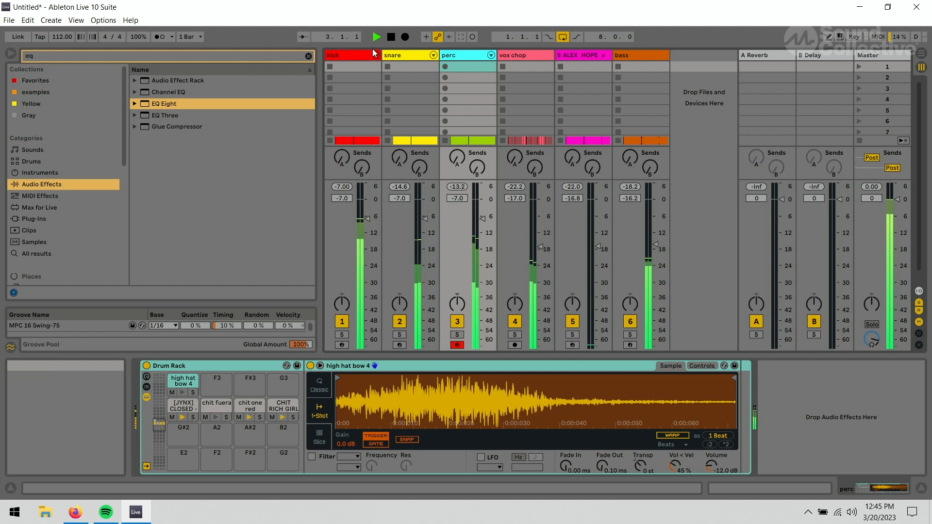
pyautogui.click(514, 334)
pyautogui.click(526, 63)
pyautogui.press('space')
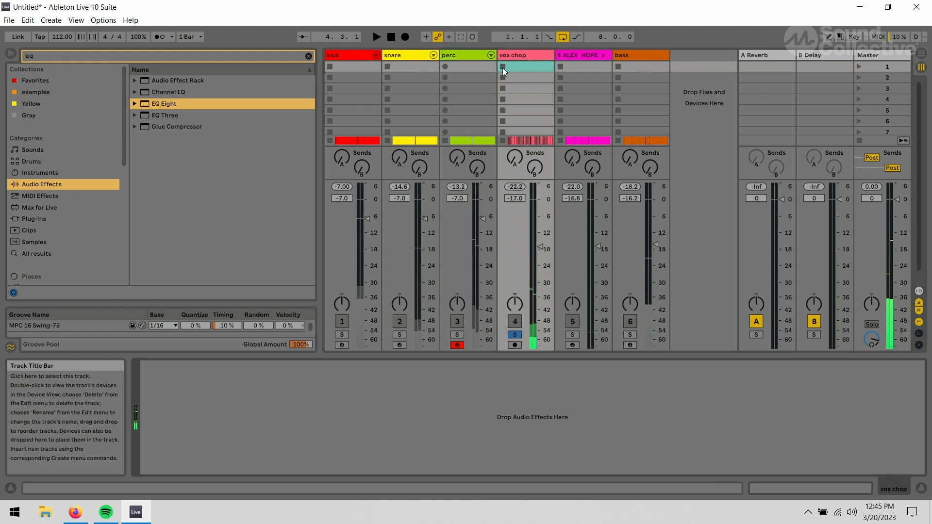
# Search the plug-ins for "rc" and load RC-20 Retro Color on the vox chop track
pyautogui.click(39, 219)
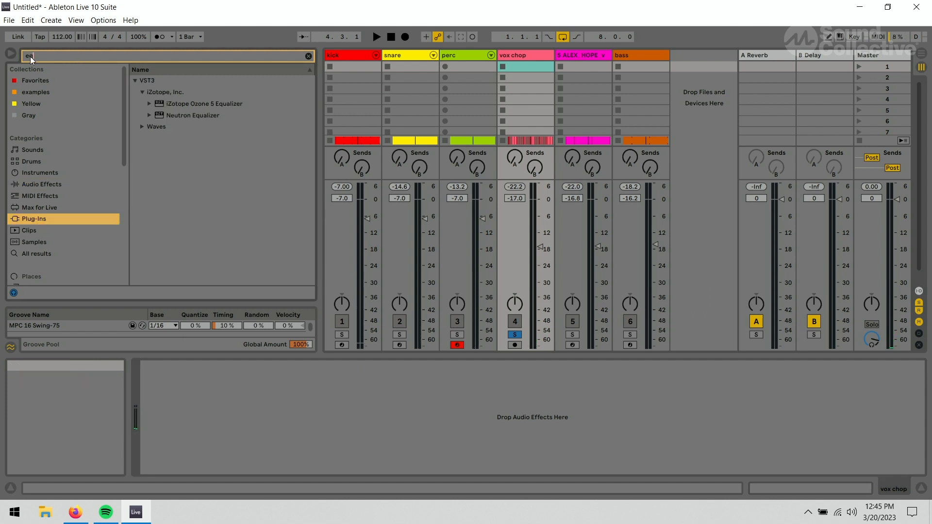
pyautogui.press('BackSpace')
pyautogui.press('BackSpace')
pyautogui.write('rc')
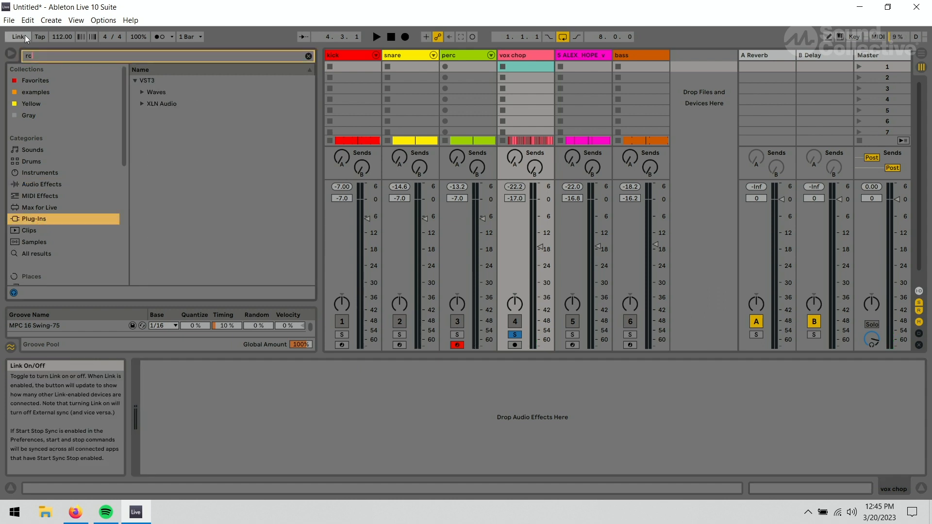
pyautogui.click(142, 104)
pyautogui.click(173, 115)
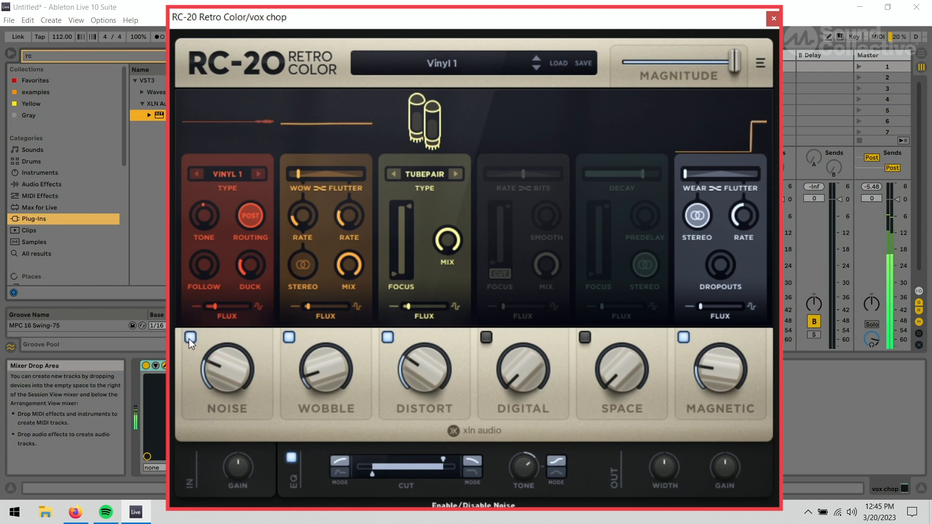
# Disable RC-20's Noise, raise the low cut above 173 Hz, lower the high cut to 2983 Hz and briefly try Space before closing the plug-in
pyautogui.click(189, 338)
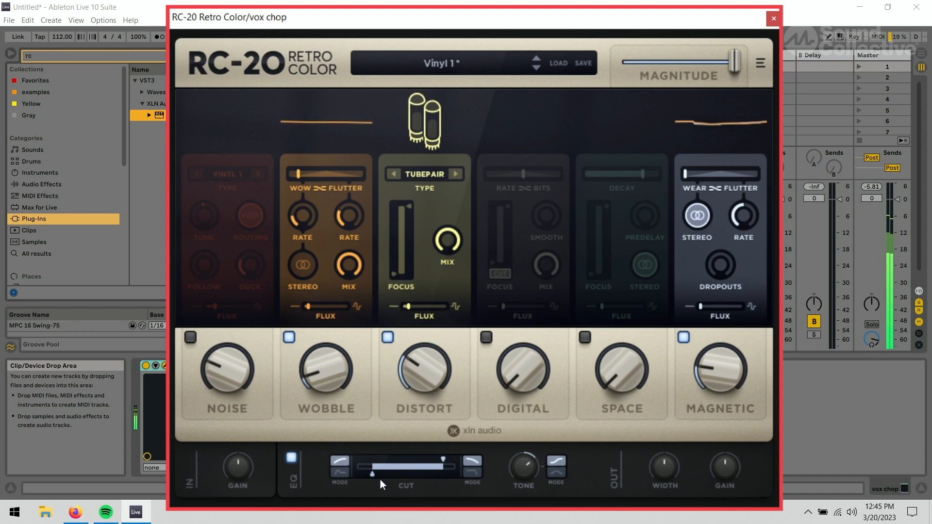
pyautogui.moveTo(377, 476); pyautogui.dragTo(380, 475)
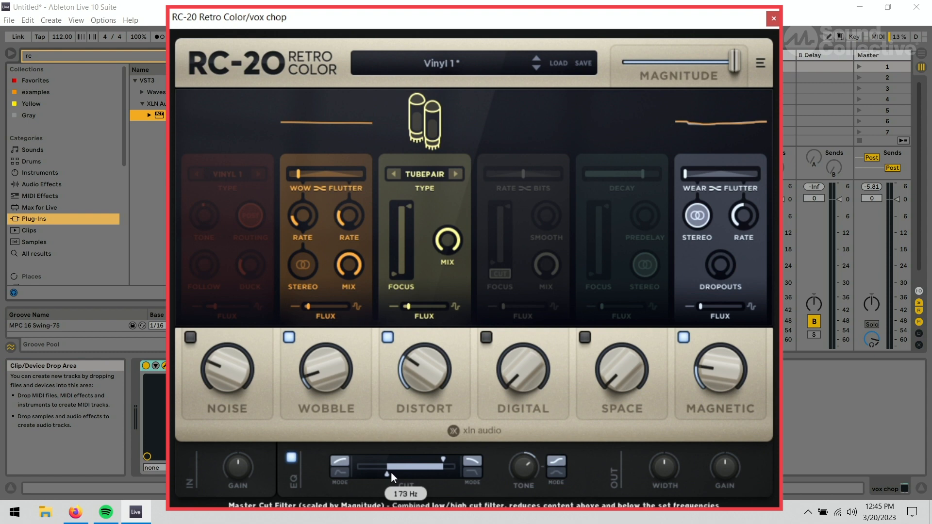
pyautogui.moveTo(392, 472); pyautogui.dragTo(429, 458)
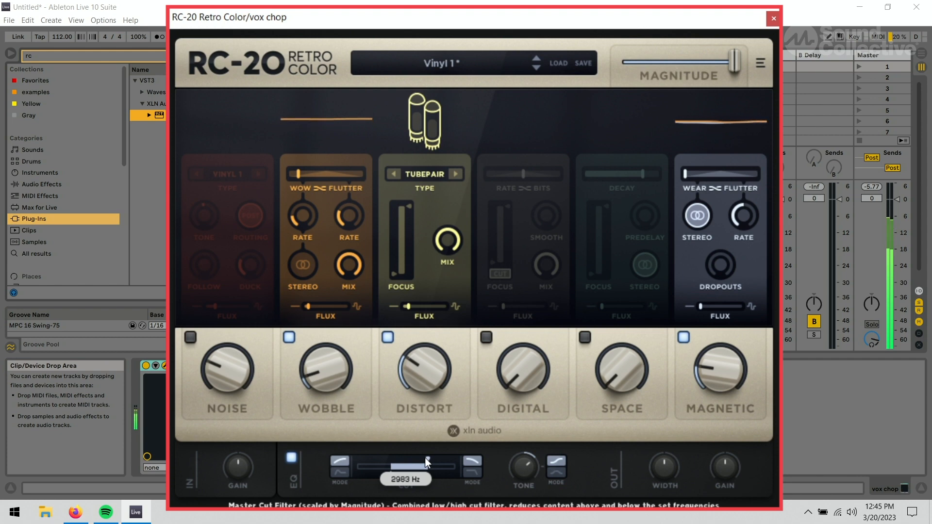
pyautogui.click(585, 337)
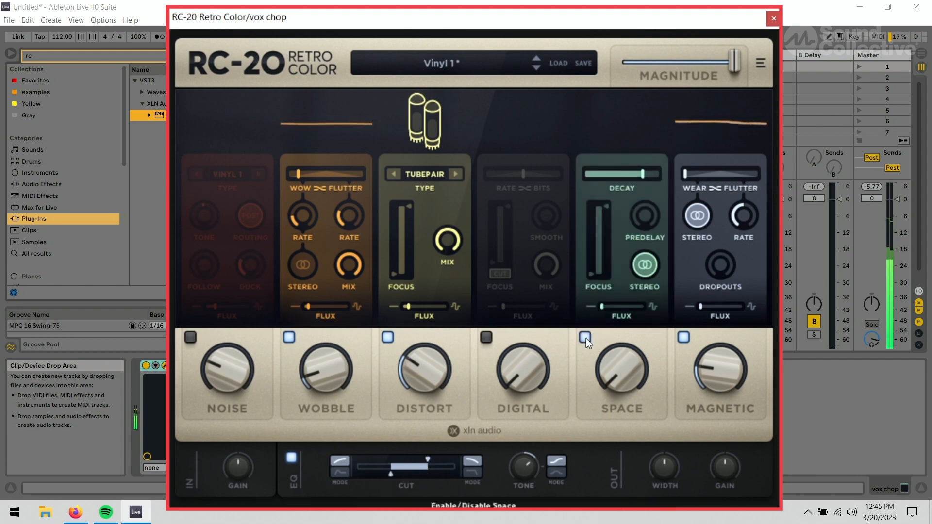
pyautogui.click(586, 338)
pyautogui.click(773, 19)
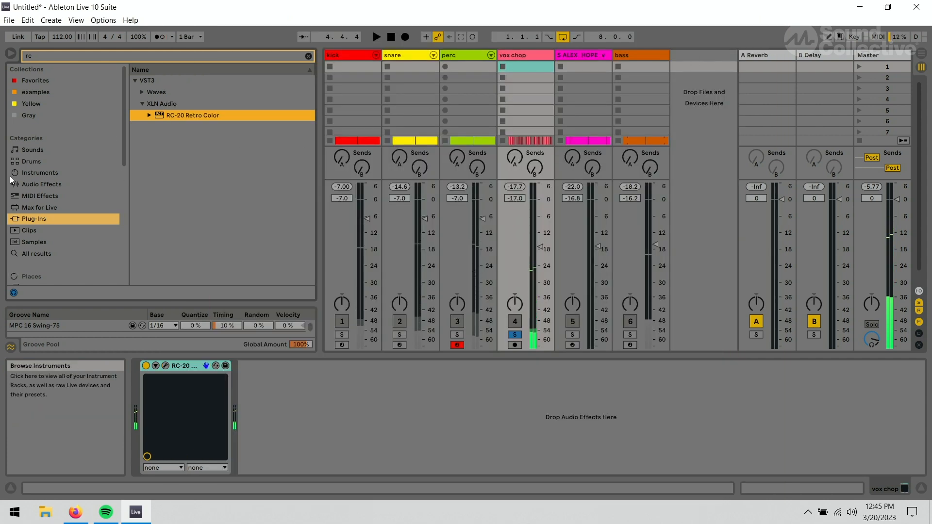
# Search for "val", add ValhallaRoom after RC-20 on the vox chop track and load the MediumAmbience preset
pyautogui.write('val')
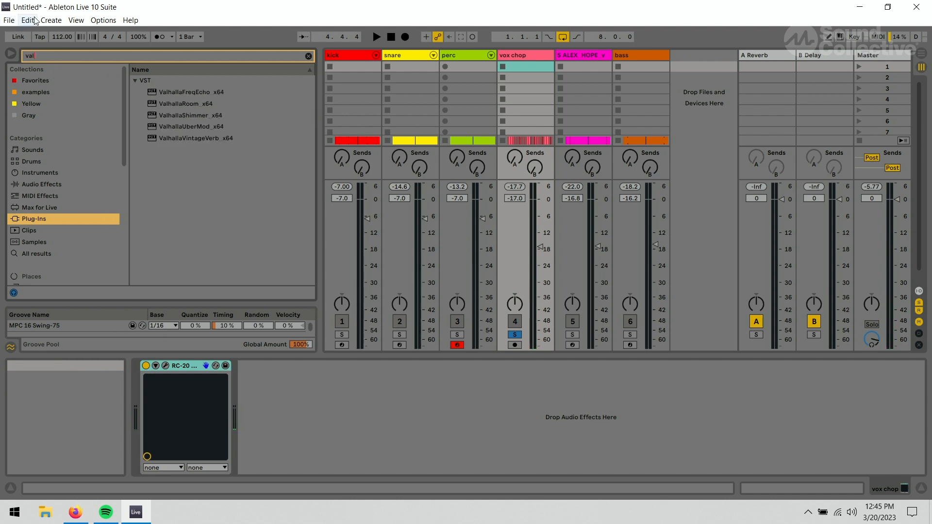
pyautogui.moveTo(182, 105); pyautogui.dragTo(312, 380)
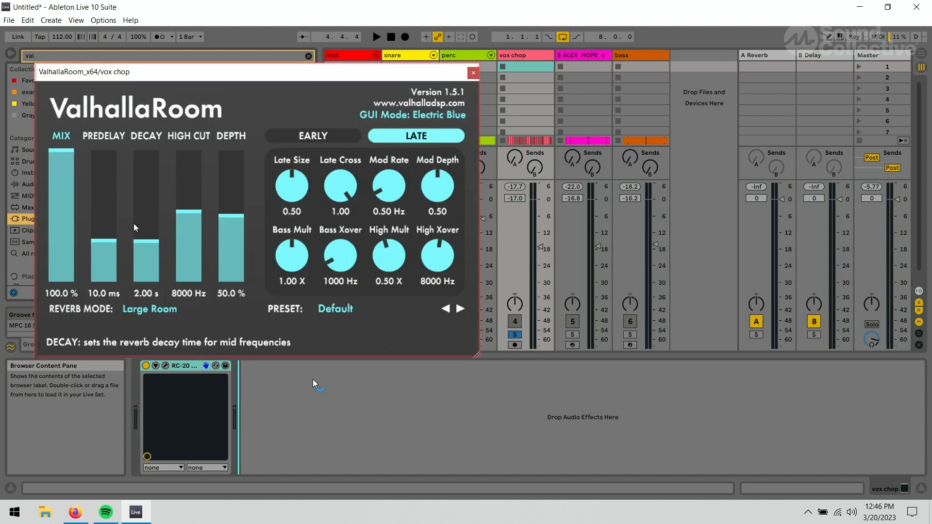
pyautogui.click(335, 309)
pyautogui.click(485, 134)
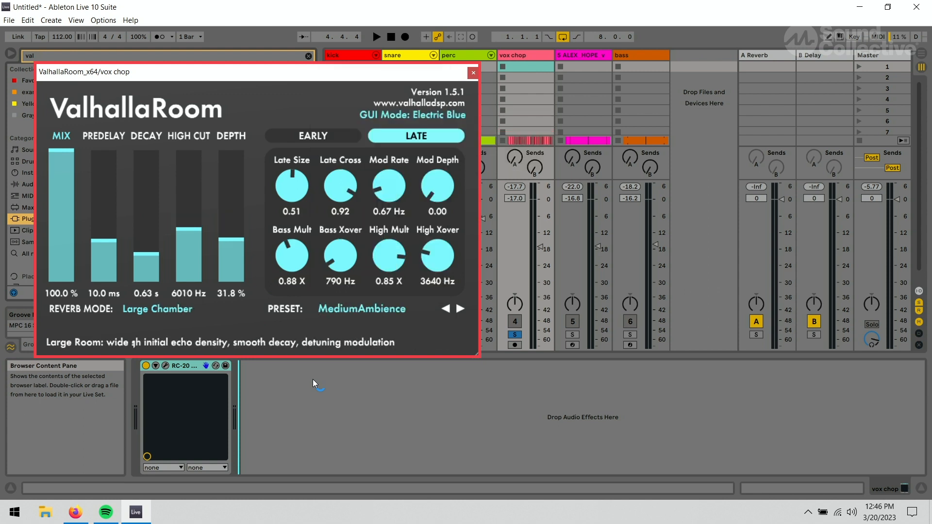
# Try a 76% mix in ValhallaRoom and browse its factory presets
pyautogui.moveTo(54, 190); pyautogui.dragTo(55, 201)
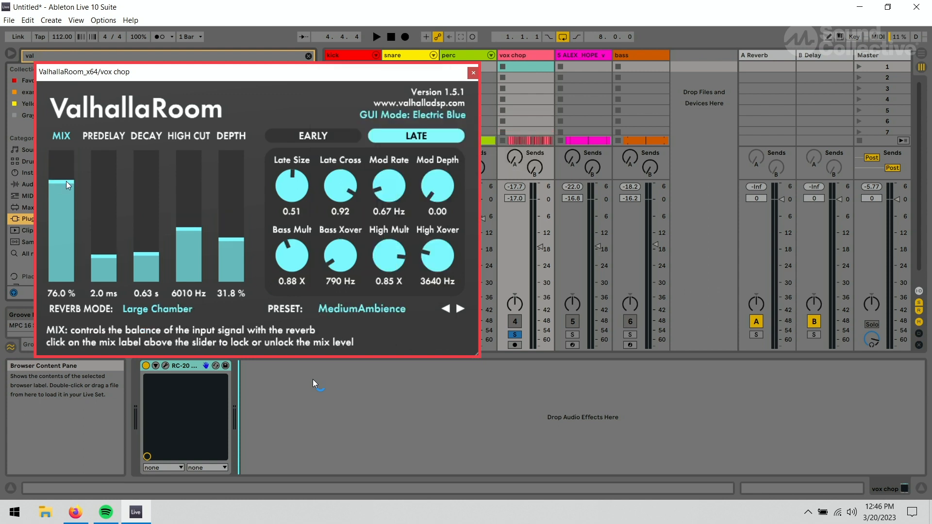
pyautogui.click(378, 314)
pyautogui.click(378, 314)
pyautogui.click(378, 313)
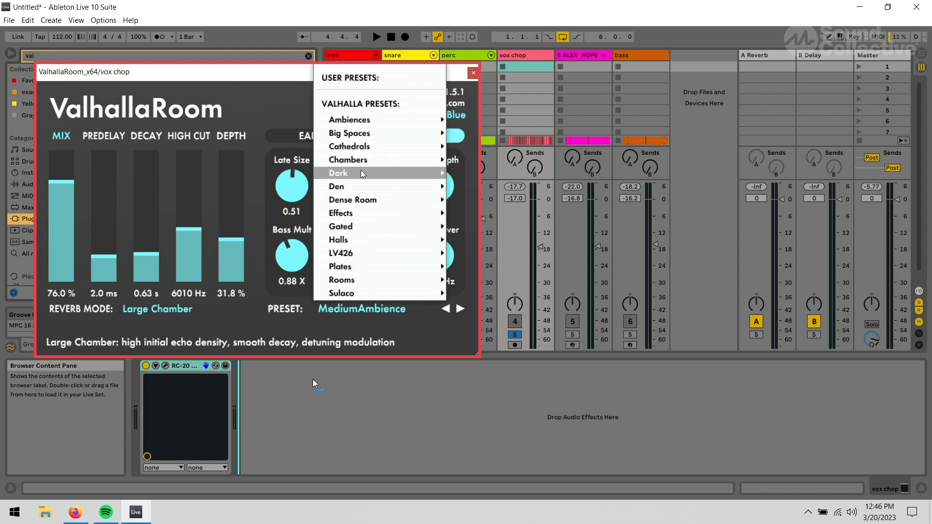
pyautogui.moveTo(385, 129)
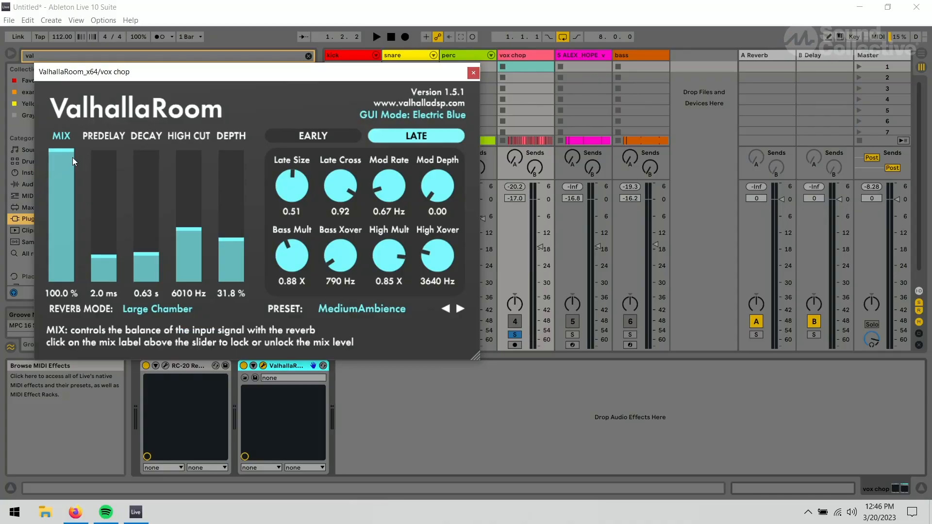
# Reduce ValhallaRoom's mix to 15.2% and its Bass Mult to 0.53 X, and close the plug-in window
pyautogui.moveTo(70, 158); pyautogui.dragTo(74, 260)
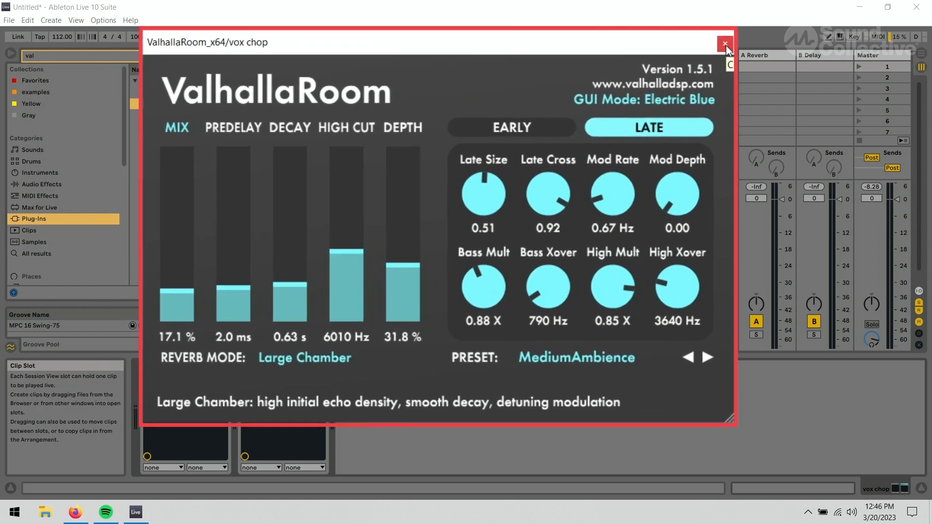
pyautogui.click(189, 295)
pyautogui.moveTo(189, 296); pyautogui.dragTo(188, 296)
pyautogui.moveTo(478, 287); pyautogui.dragTo(567, 322)
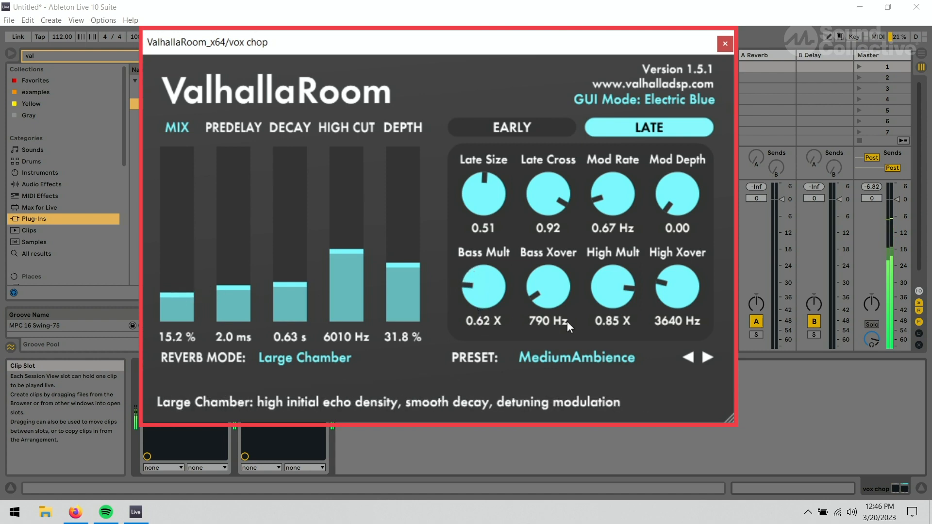
pyautogui.moveTo(487, 290); pyautogui.dragTo(494, 312)
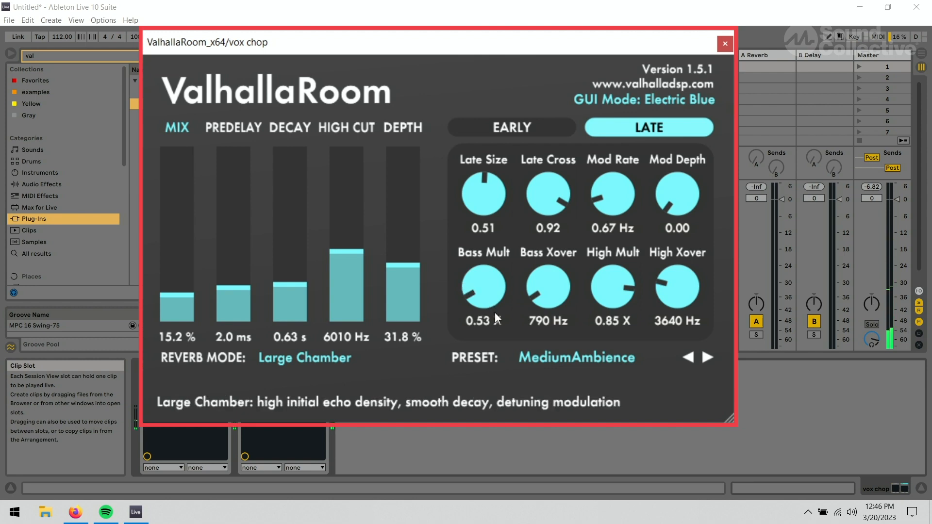
pyautogui.click(724, 44)
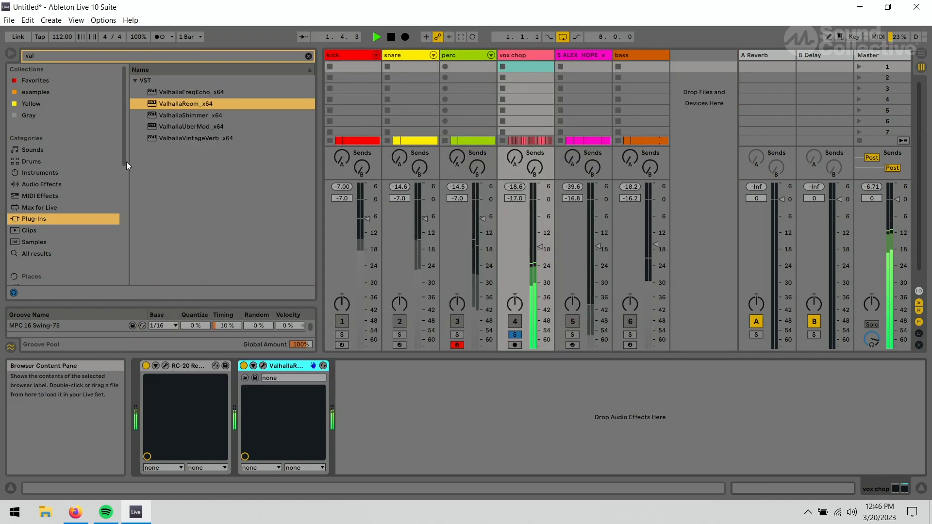
pyautogui.click(71, 59)
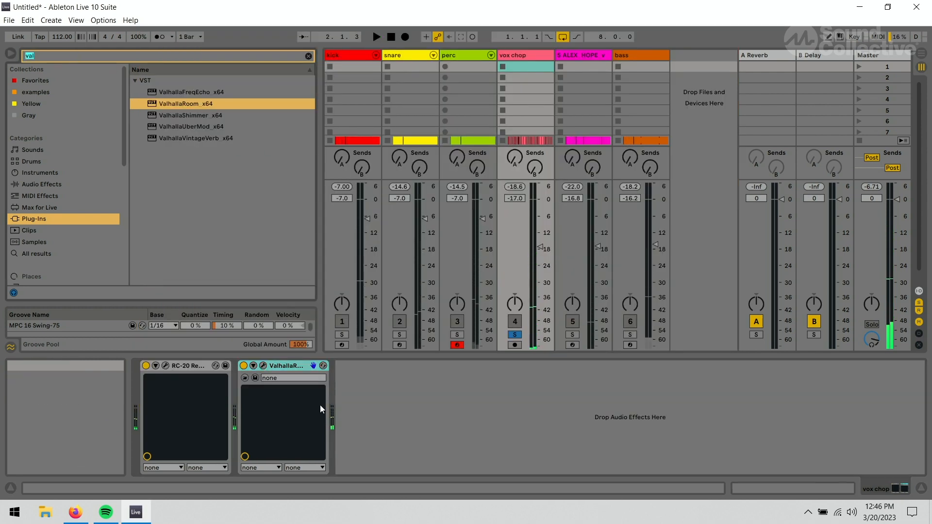
# Search the plug-ins for "serum", insert SerumFX between RC-20 and ValhallaRoom on the vox chop track and enable its Chorus
pyautogui.write('srum')
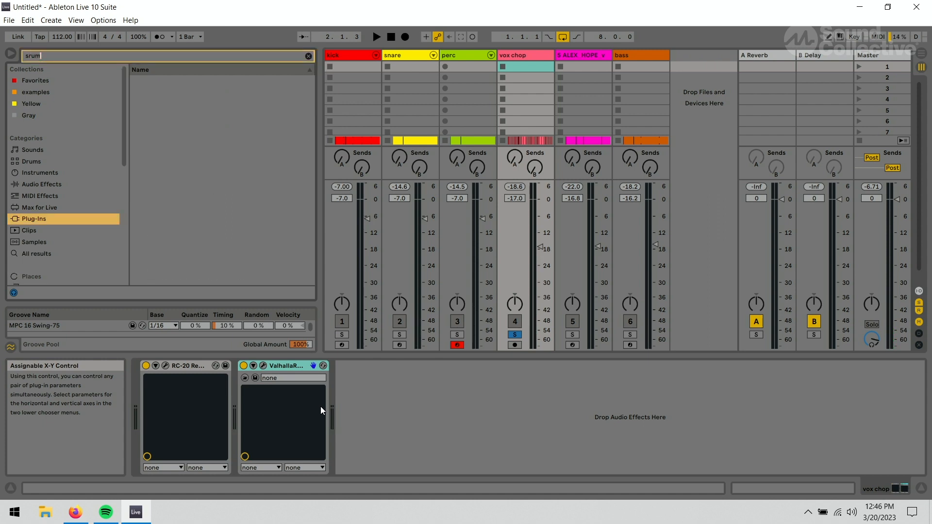
pyautogui.write('eru')
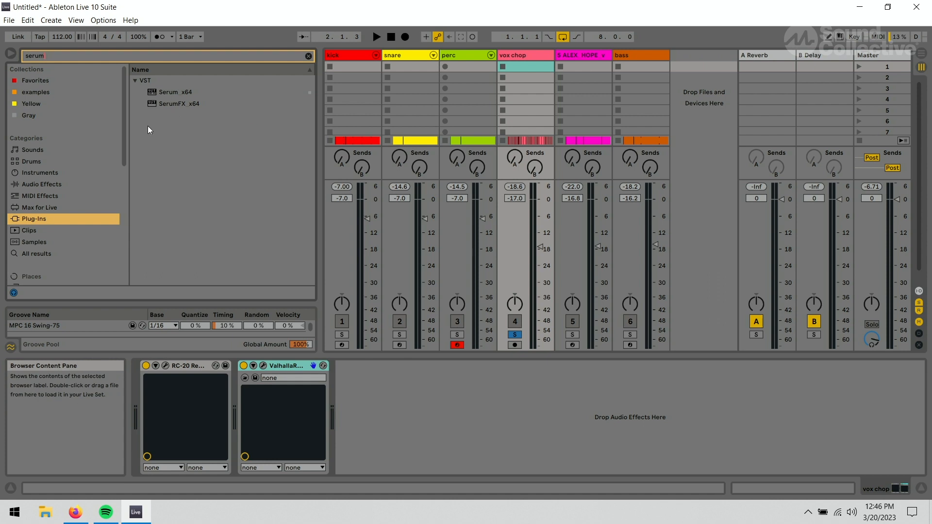
pyautogui.moveTo(179, 105); pyautogui.dragTo(259, 419)
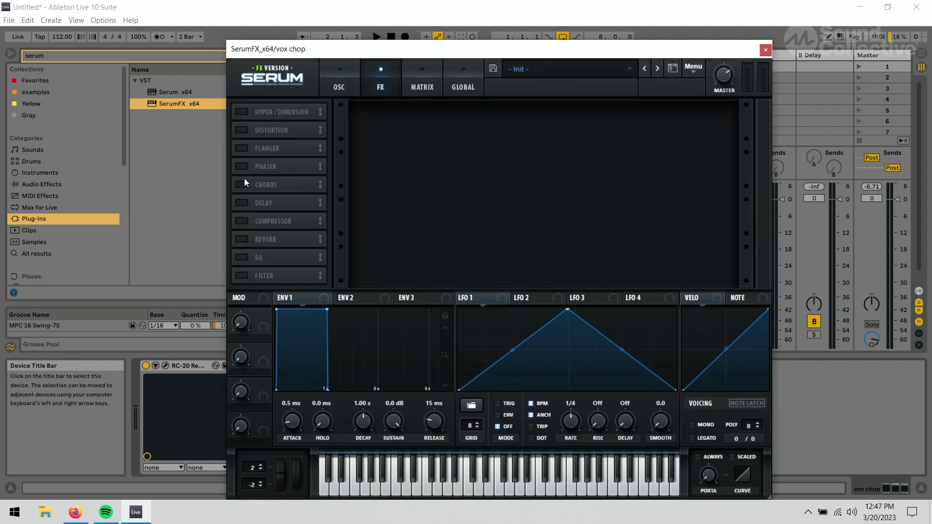
pyautogui.click(243, 185)
pyautogui.press('space')
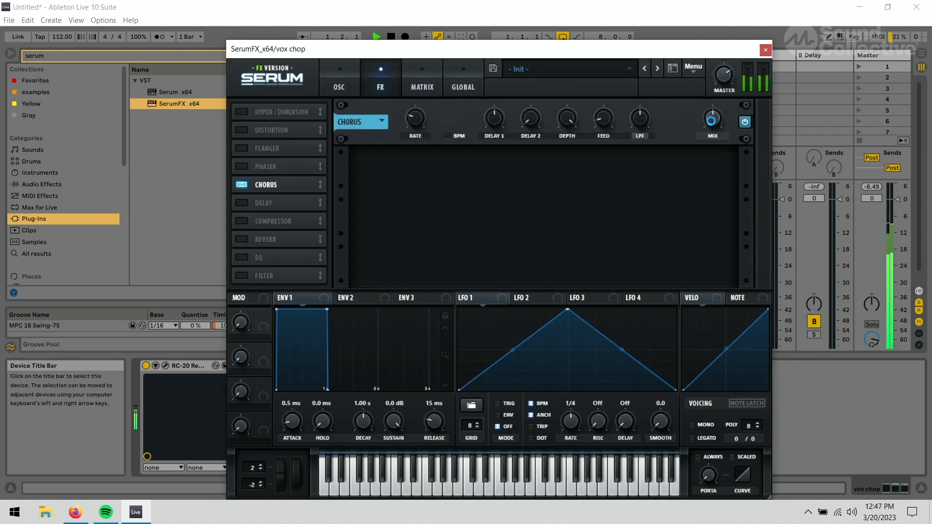
# Try SerumFX's chorus during playback with the mix at 100% and 74% and the low-pass filter opened to 20000 Hz
pyautogui.moveTo(711, 120)
pyautogui.moveTo(711, 121); pyautogui.dragTo(711, 18)
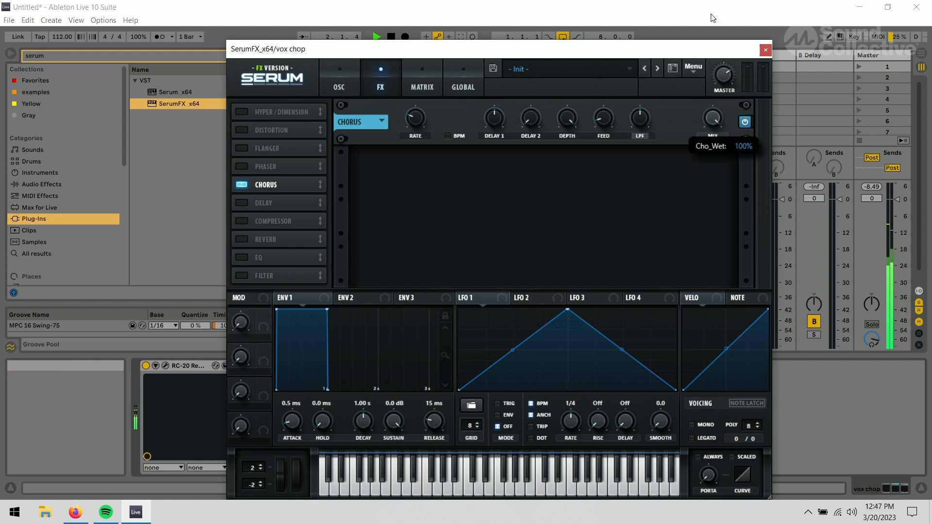
pyautogui.press('space')
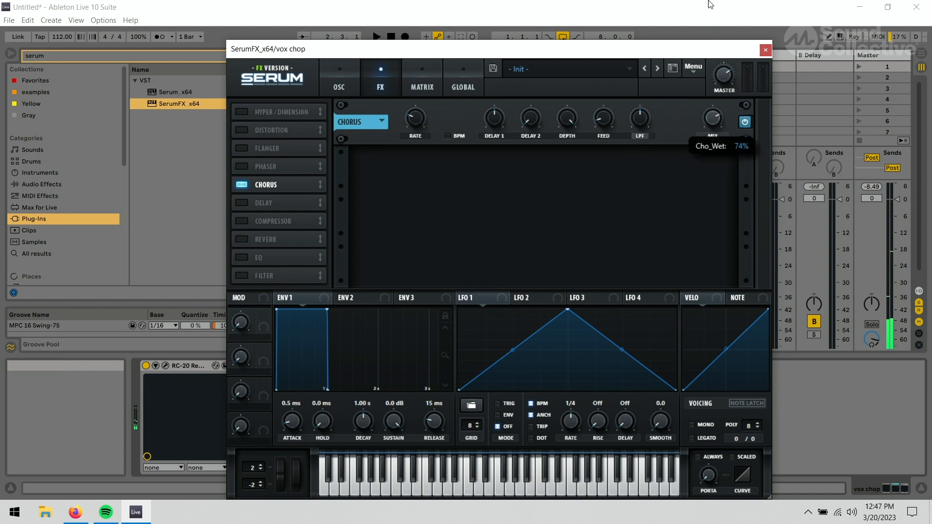
pyautogui.press('space')
pyautogui.moveTo(640, 124); pyautogui.dragTo(641, 26)
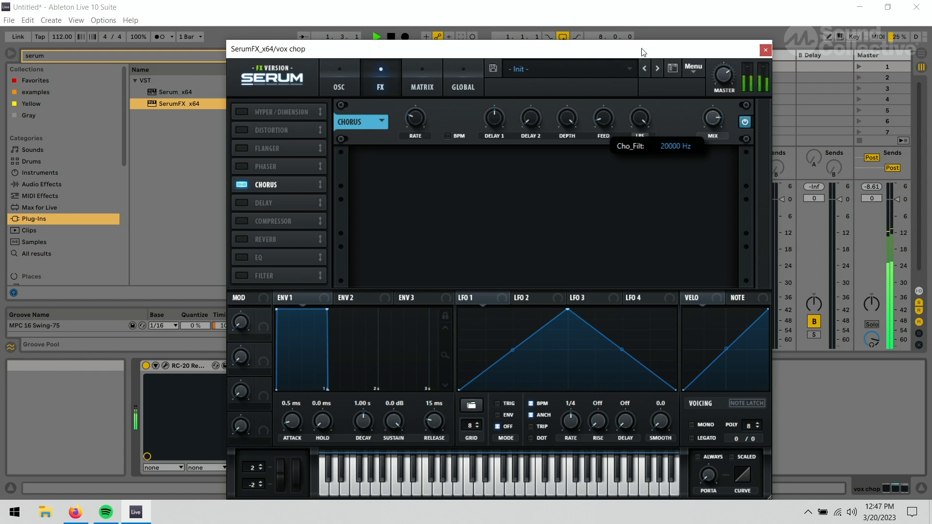
pyautogui.moveTo(635, 122); pyautogui.dragTo(638, 119)
# Lower SerumFX's chorus mix to below 52%, close the plug-in window and play the chop within the full loop
pyautogui.press('space')
pyautogui.moveTo(712, 118); pyautogui.dragTo(712, 159)
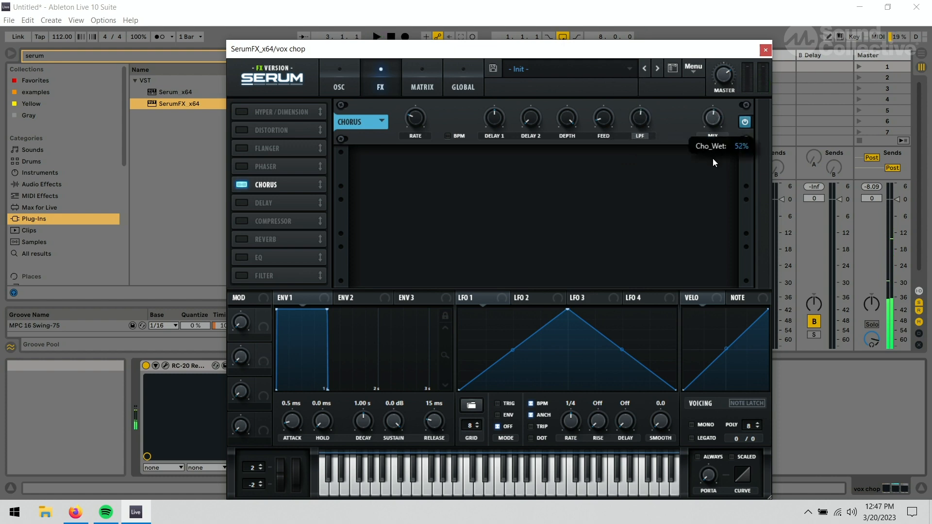
pyautogui.press('space')
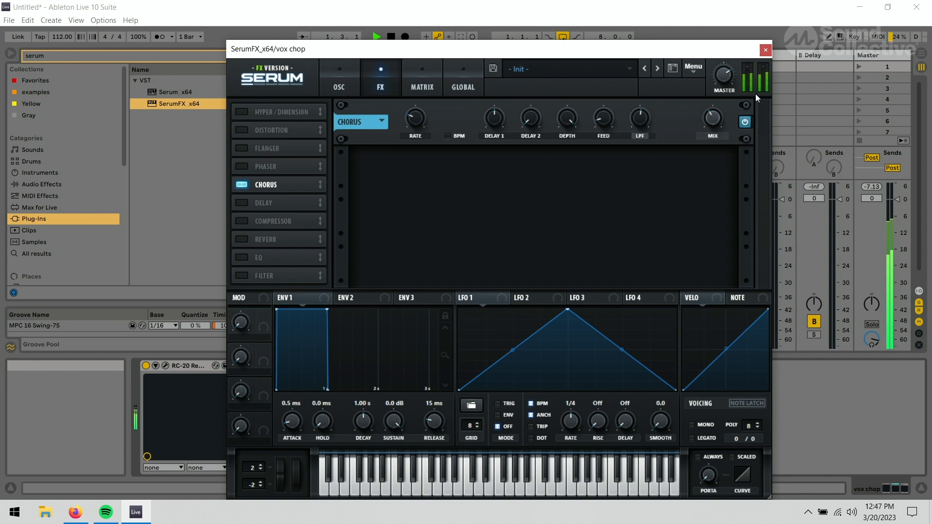
pyautogui.click(764, 51)
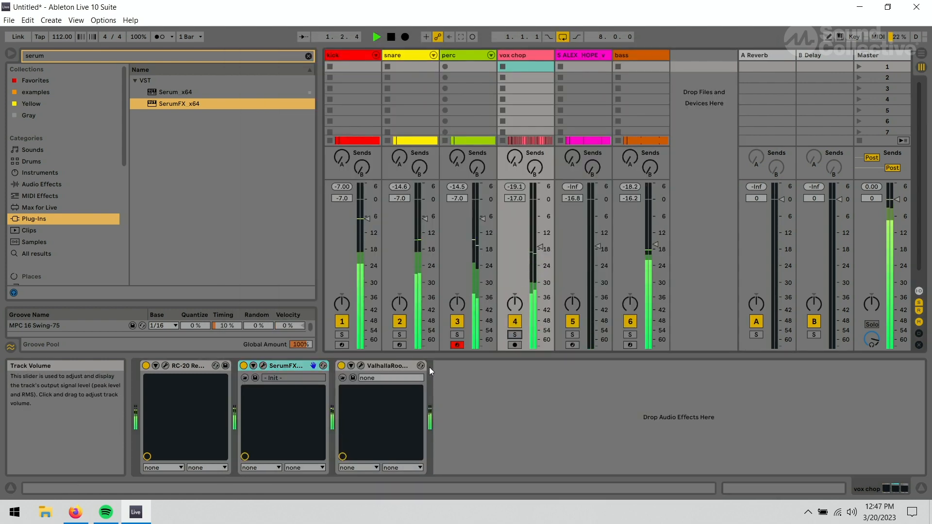
pyautogui.press('space')
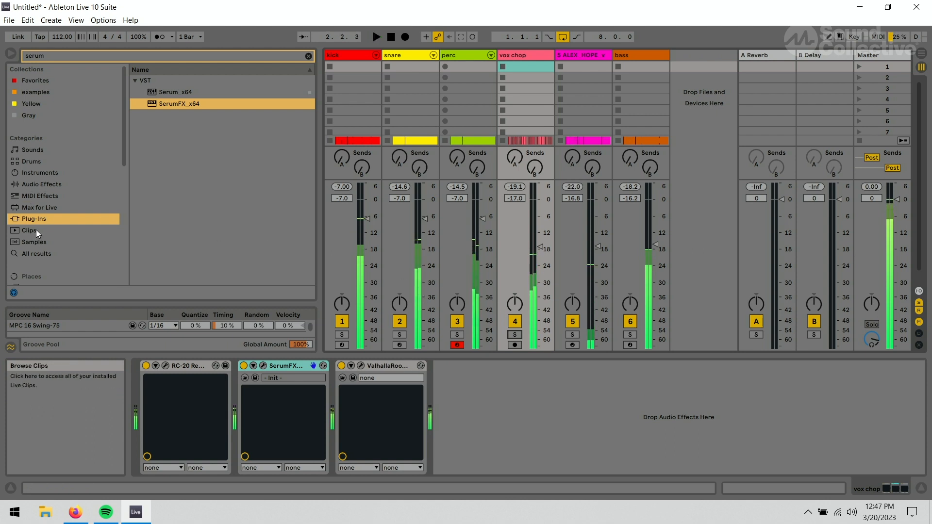
# Search the audio effects for "eq" and add EQ Eight after ValhallaRoom on the vox chop track
pyautogui.click(40, 184)
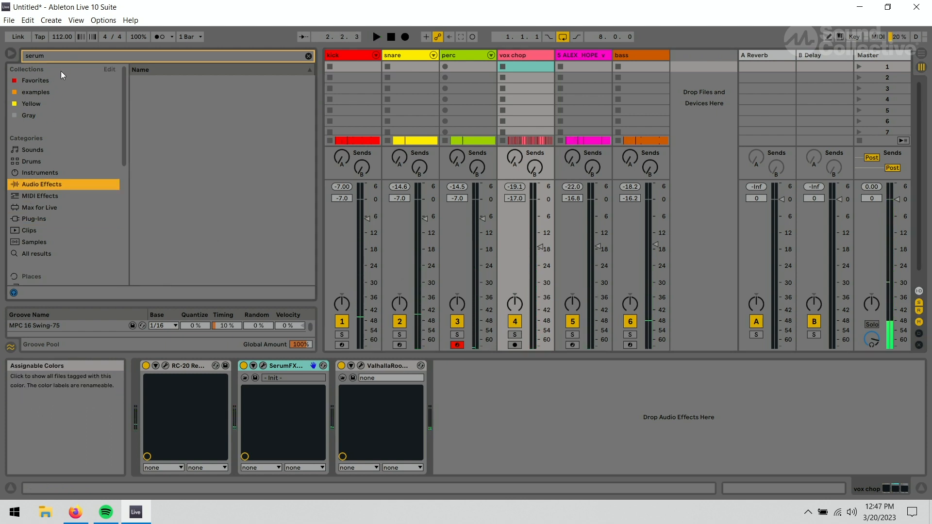
pyautogui.write('eq')
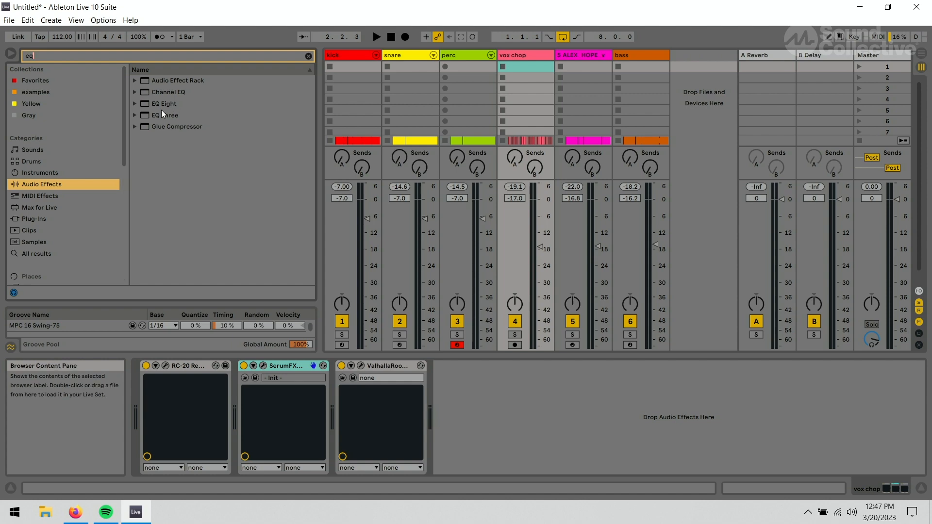
pyautogui.moveTo(163, 107); pyautogui.dragTo(173, 112)
pyautogui.moveTo(455, 416); pyautogui.dragTo(470, 409)
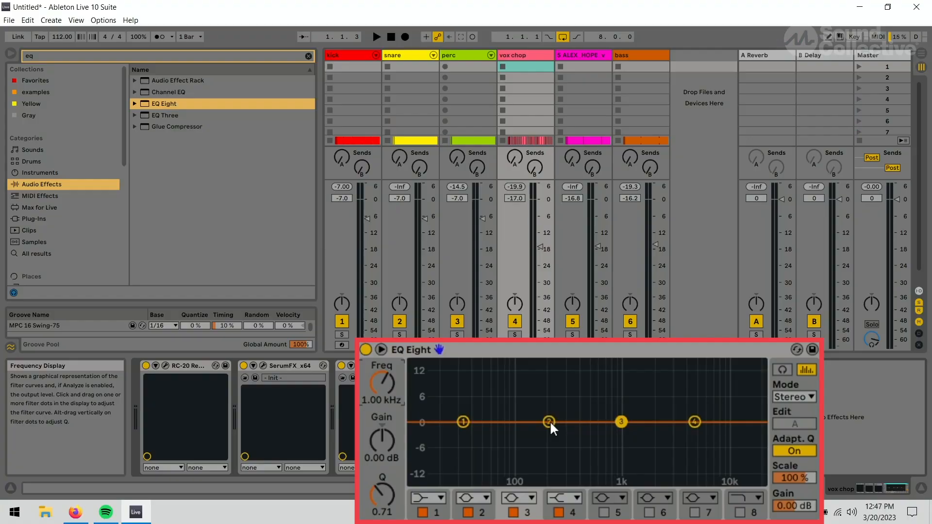
# In EQ Eight, cut band 2 by 4.83 dB at 391 Hz and band 3 by 3.60 dB at 2.67 kHz
pyautogui.moveTo(548, 423); pyautogui.dragTo(579, 435)
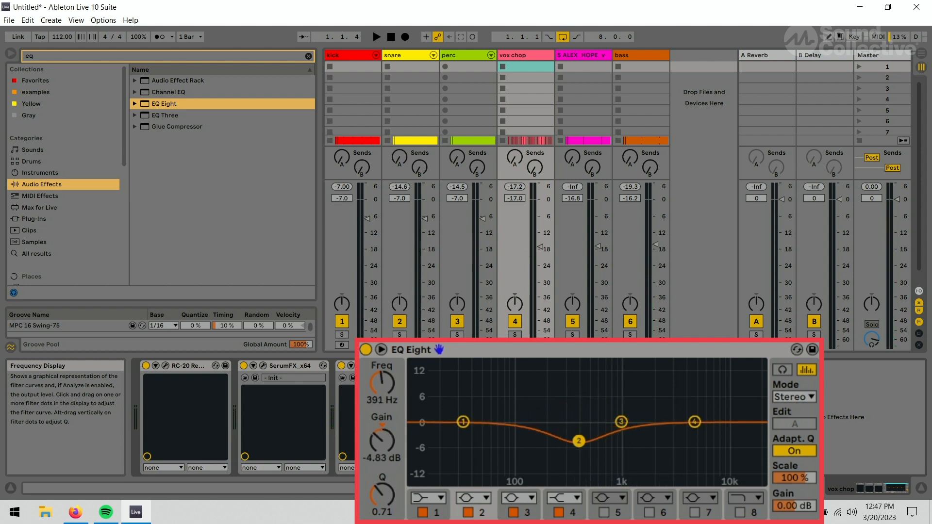
pyautogui.press('space')
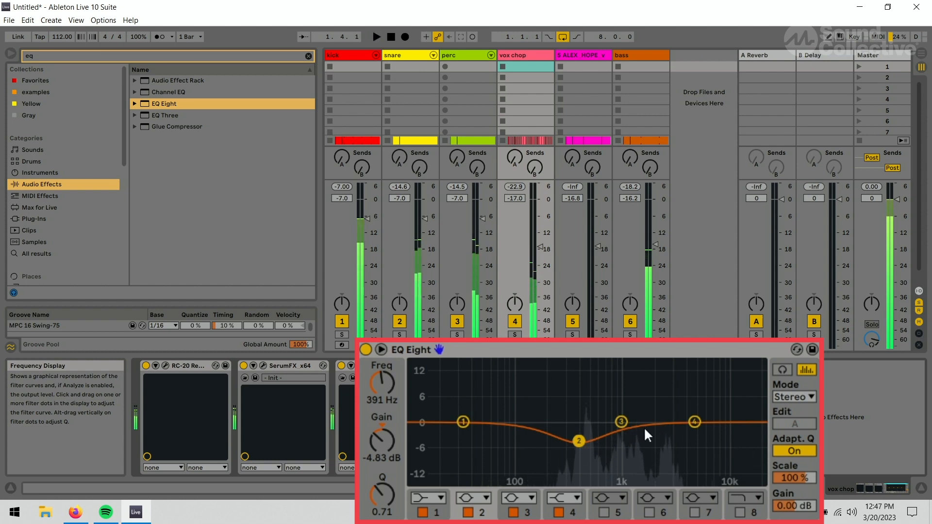
pyautogui.moveTo(621, 421); pyautogui.dragTo(666, 395)
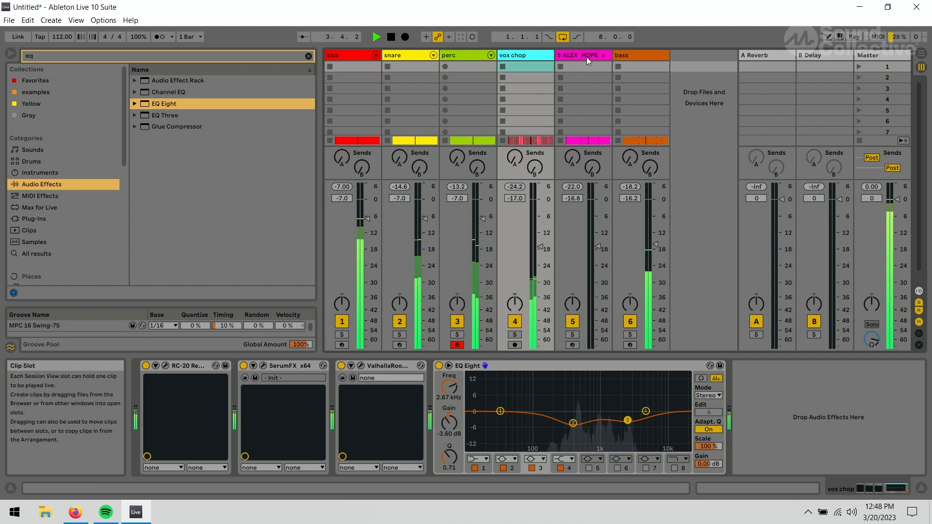
# Stop playback, switch to the arrangement and duplicate the vox chop clips of bars 1 to 9 so they fill bars 9 to 17
pyautogui.press('Tab')
pyautogui.press('space')
pyautogui.moveTo(536, 69); pyautogui.dragTo(534, 34)
pyautogui.moveTo(451, 135); pyautogui.dragTo(354, 135)
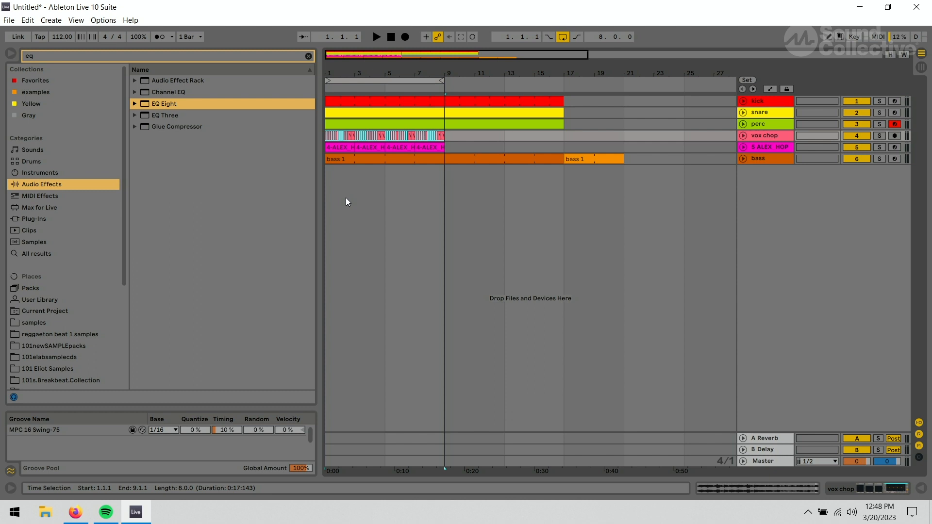
pyautogui.hotkey('ctrl', 'd')
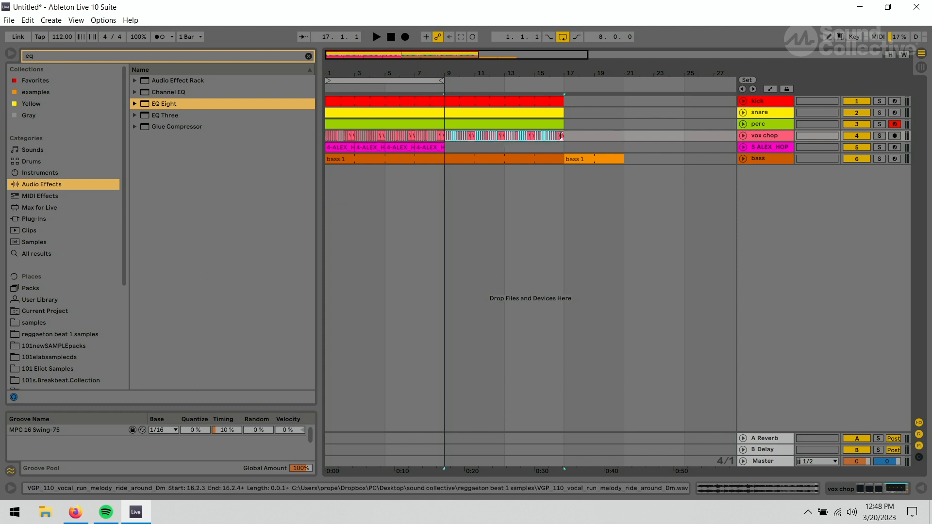
# Consolidate the vox chop pieces in bars 9 to 17 into one clip and copy it over the chops at bar 1
pyautogui.click(565, 137)
pyautogui.moveTo(456, 146); pyautogui.dragTo(447, 139)
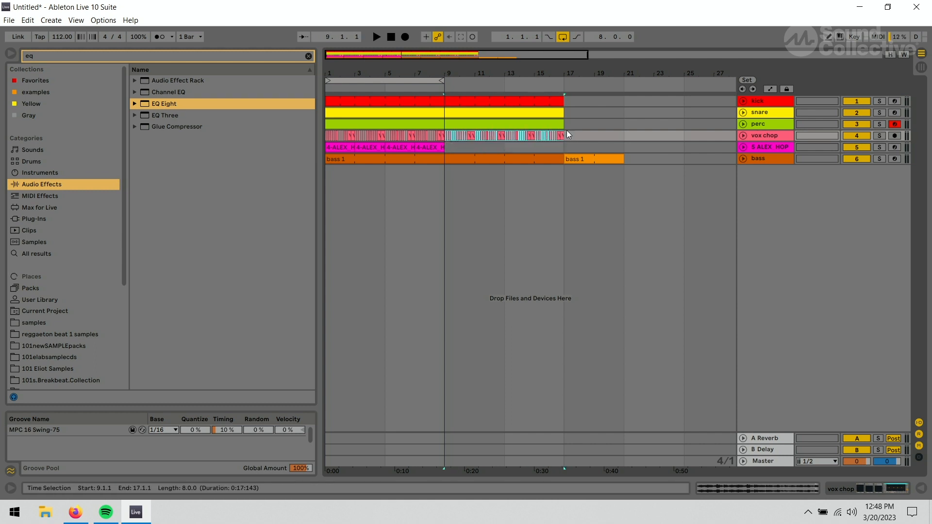
pyautogui.moveTo(567, 134); pyautogui.dragTo(450, 141)
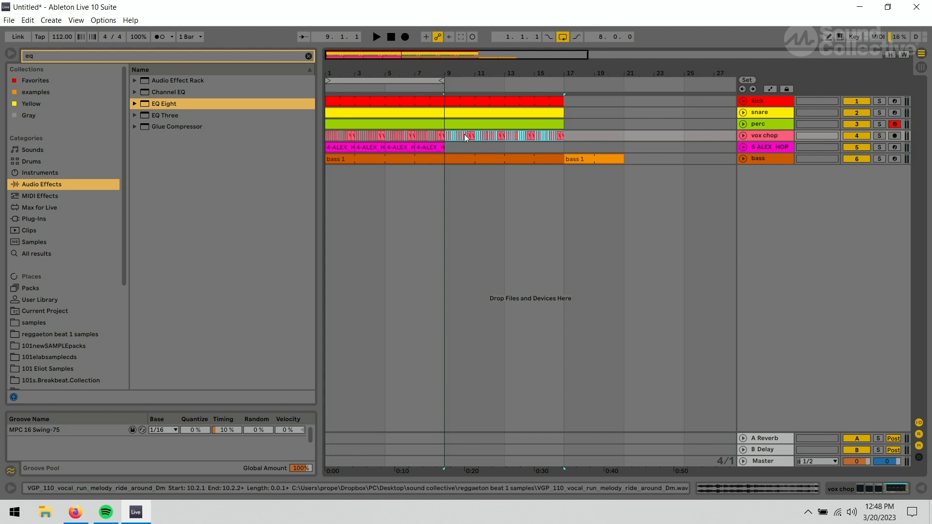
pyautogui.hotkey('ctrl', 'j')
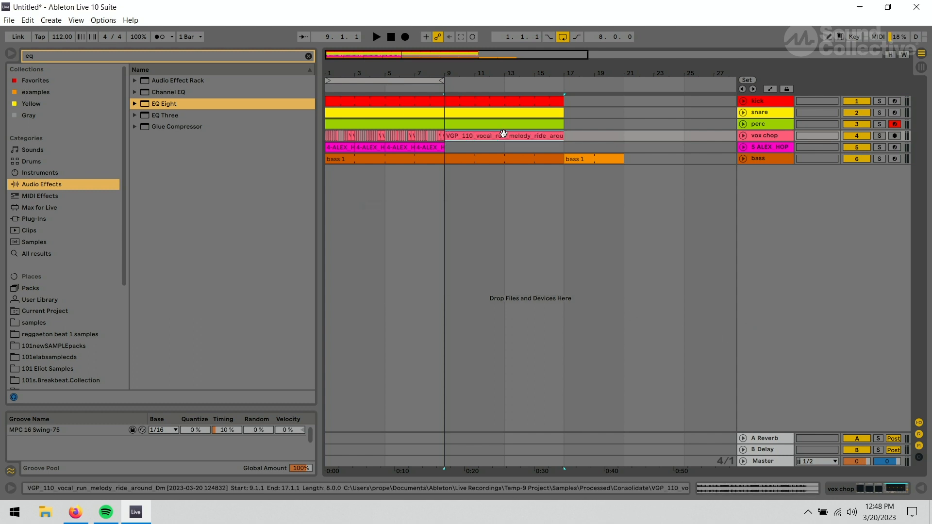
pyautogui.moveTo(520, 133); pyautogui.dragTo(400, 130)
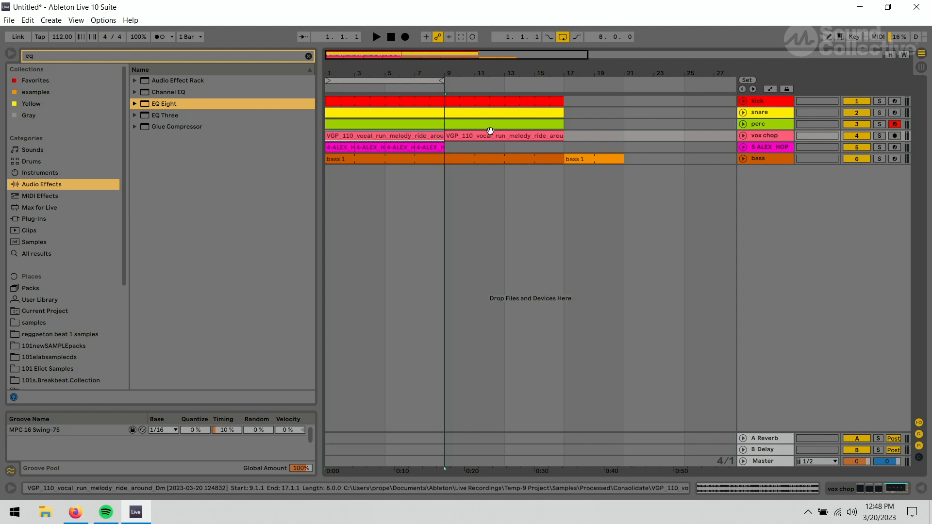
# Colour the second vox chop clip purple and set its warp mode to Complex Pro with an envelope of 8
pyautogui.click(518, 134)
pyautogui.rightClick(518, 133)
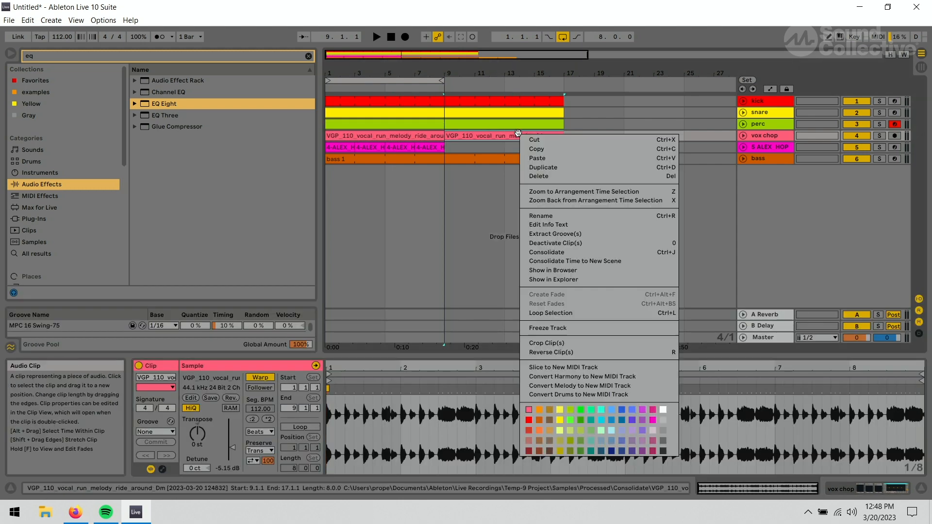
pyautogui.click(642, 420)
pyautogui.click(273, 431)
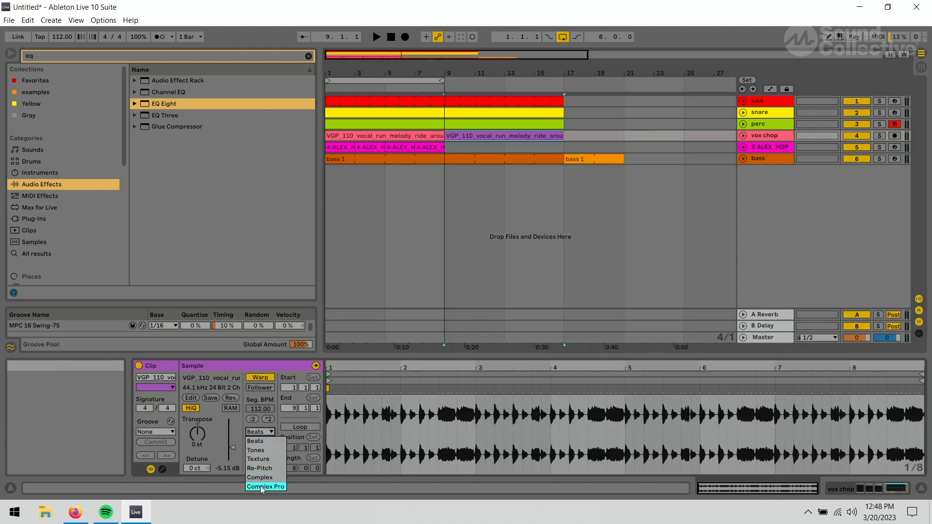
pyautogui.click(261, 485)
pyautogui.moveTo(257, 468); pyautogui.dragTo(256, 480)
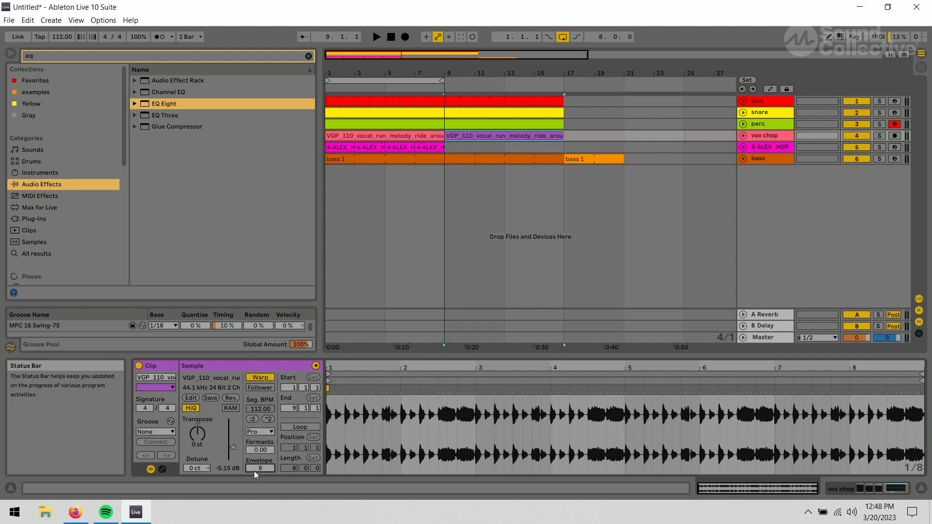
# Transpose the purple vox chop clip down 12 semitones and listen to it from bar 9
pyautogui.click(197, 434)
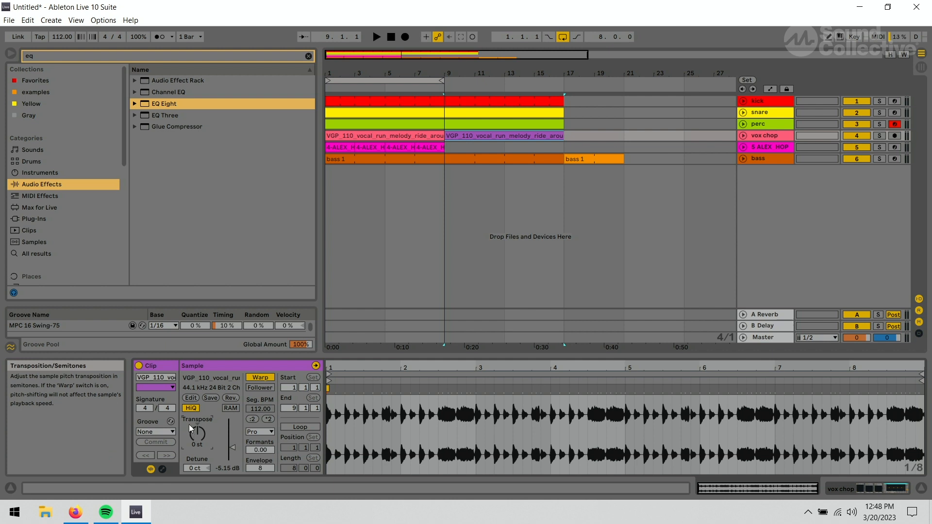
pyautogui.moveTo(189, 428); pyautogui.dragTo(190, 446)
pyautogui.press('space')
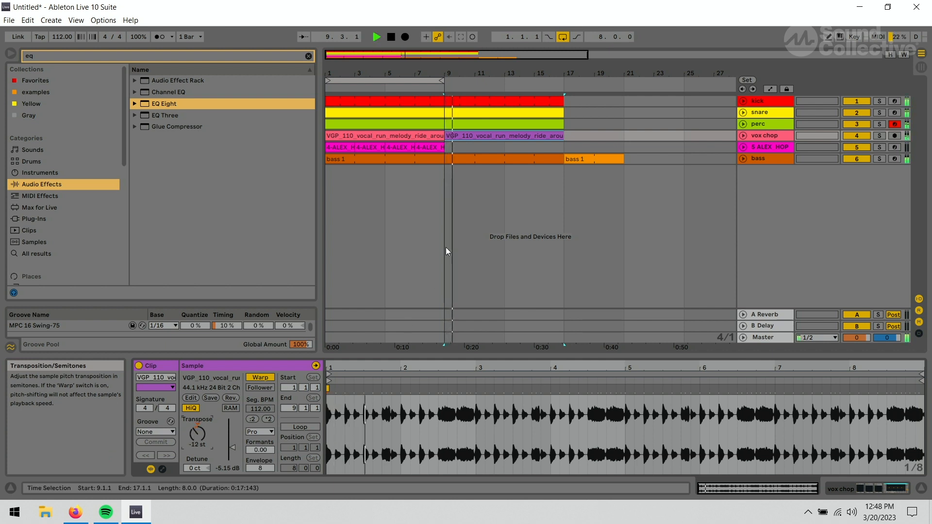
pyautogui.moveTo(478, 73); pyautogui.dragTo(478, 61)
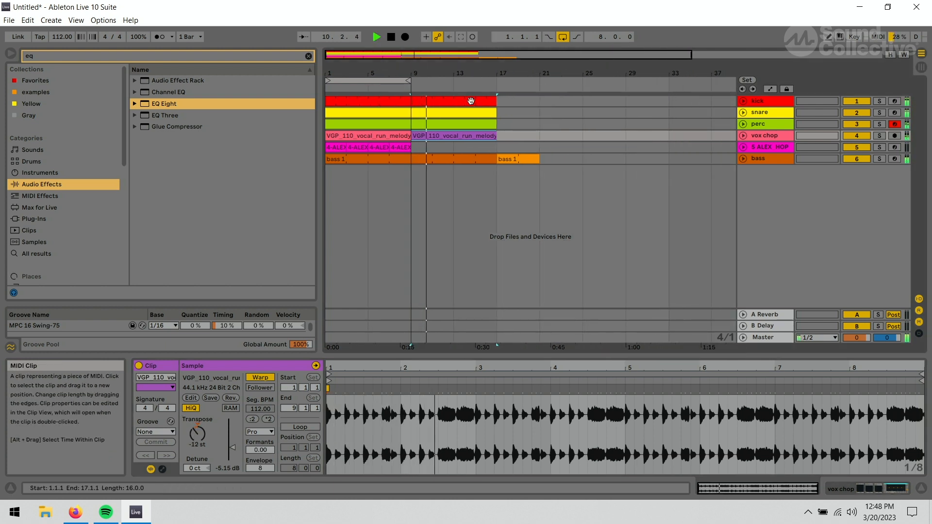
pyautogui.press('space')
# Move the long dark orange bass clip out to bar 21 and the short light orange bass clip to bar 1
pyautogui.click(447, 158)
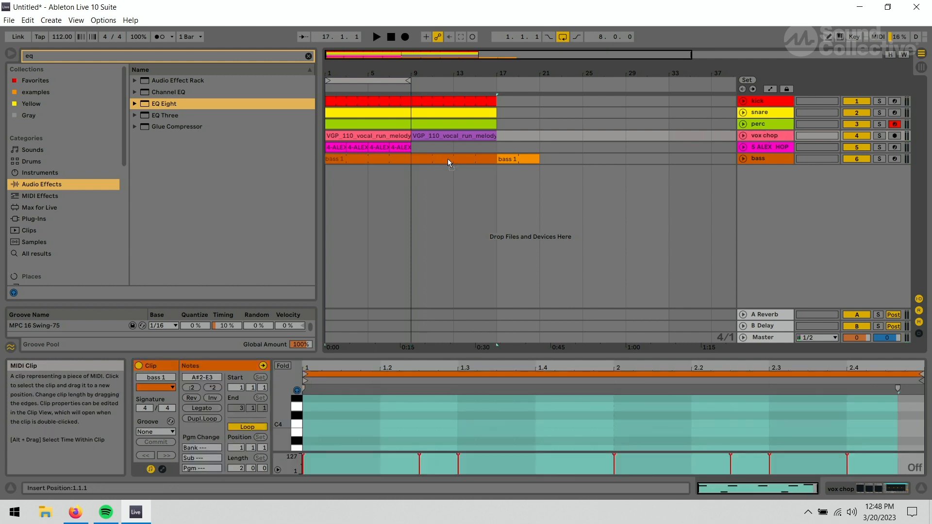
pyautogui.moveTo(448, 158); pyautogui.dragTo(618, 157)
pyautogui.click(512, 160)
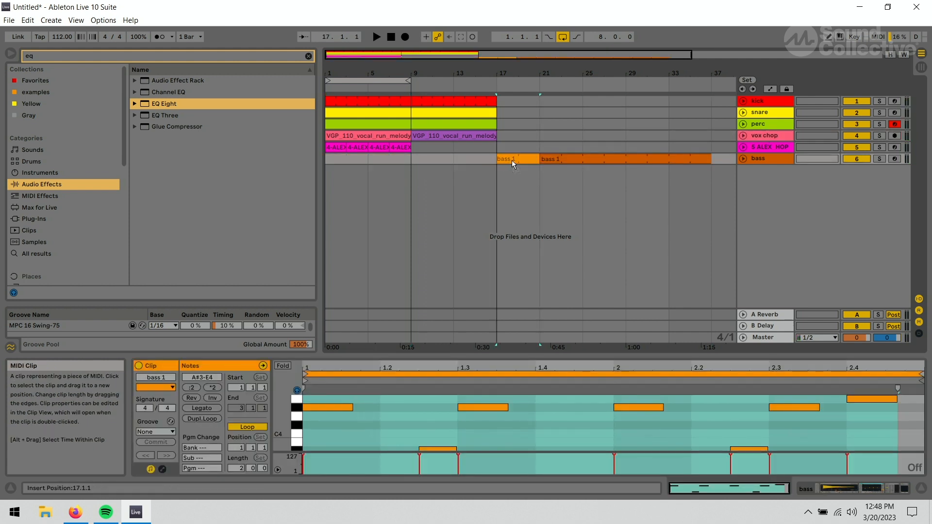
pyautogui.moveTo(511, 160); pyautogui.dragTo(327, 159)
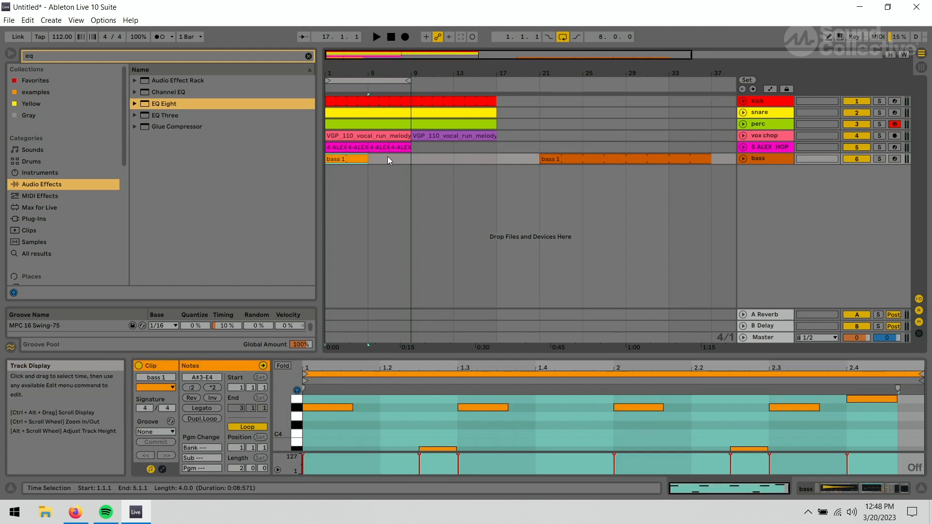
# Fill bars 1 to 9 with the light orange bass clip and bars 9 to 17 with the dark orange one, and select the perc track
pyautogui.hotkey('ctrl', 'z')
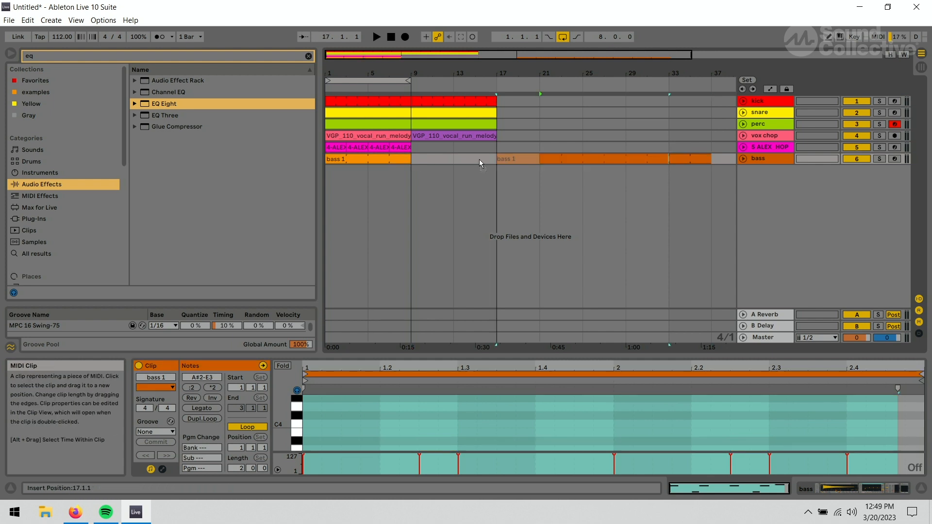
pyautogui.hotkey('ctrl', 'z')
pyautogui.hotkey('ctrl', 'z')
pyautogui.hotkey('ctrl', 'z')
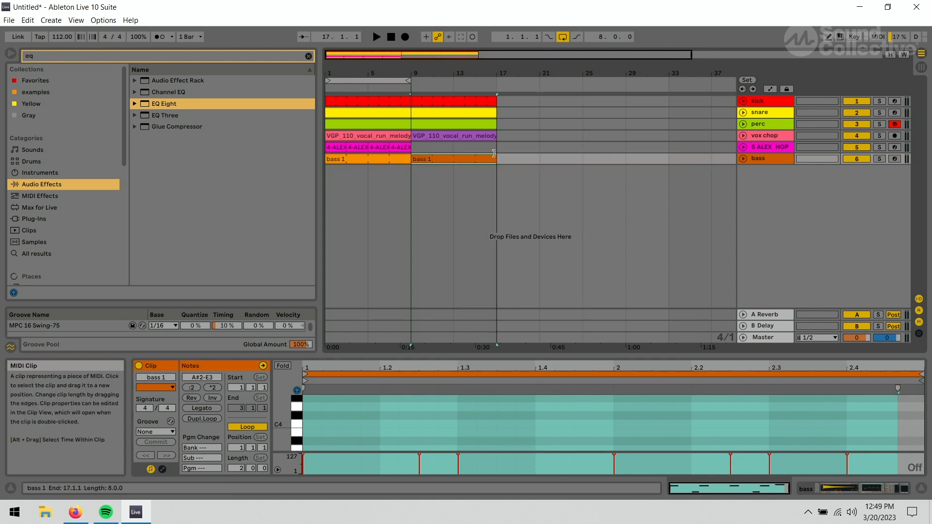
pyautogui.click(759, 121)
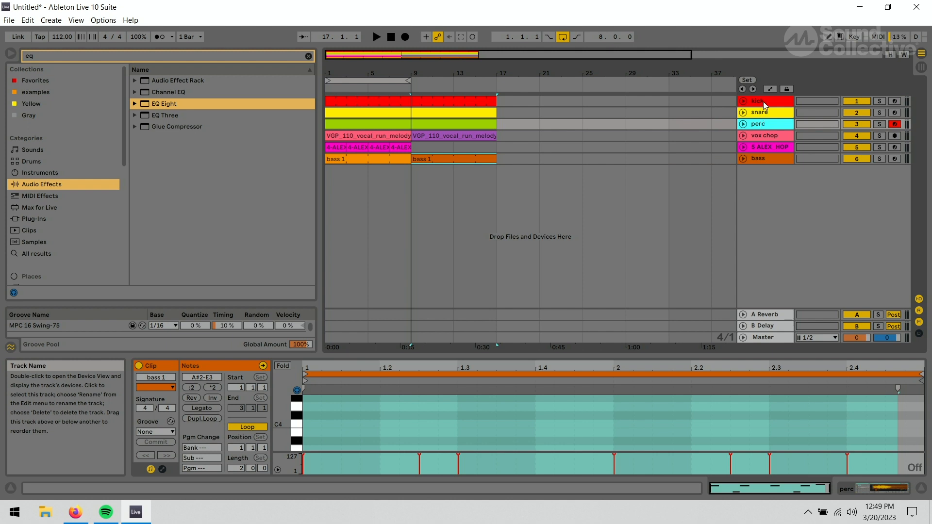
# Group the kick, snare and perc tracks into a yellow group named drums
pyautogui.keyDown('shift'); pyautogui.click(765, 101); pyautogui.keyUp('shift')
pyautogui.hotkey('ctrl', 'g')
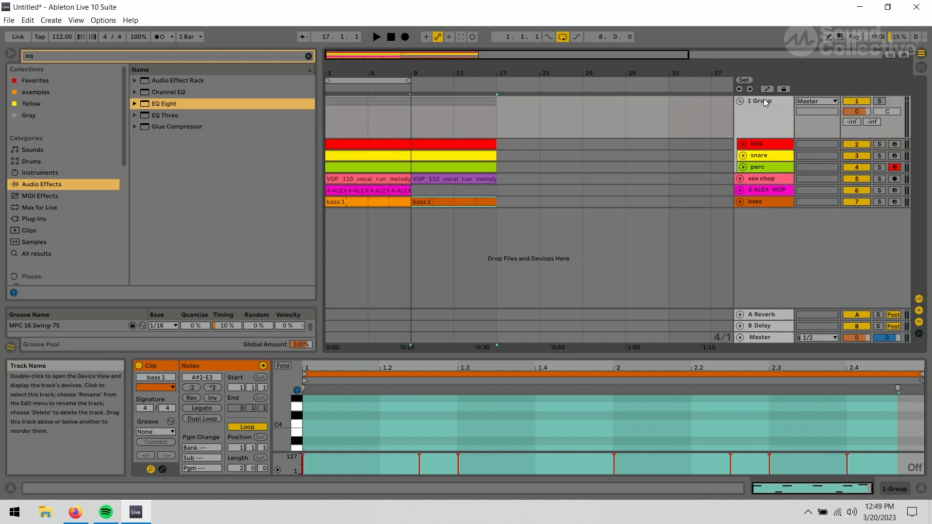
pyautogui.rightClick(763, 100)
pyautogui.click(779, 148)
pyautogui.write('drums')
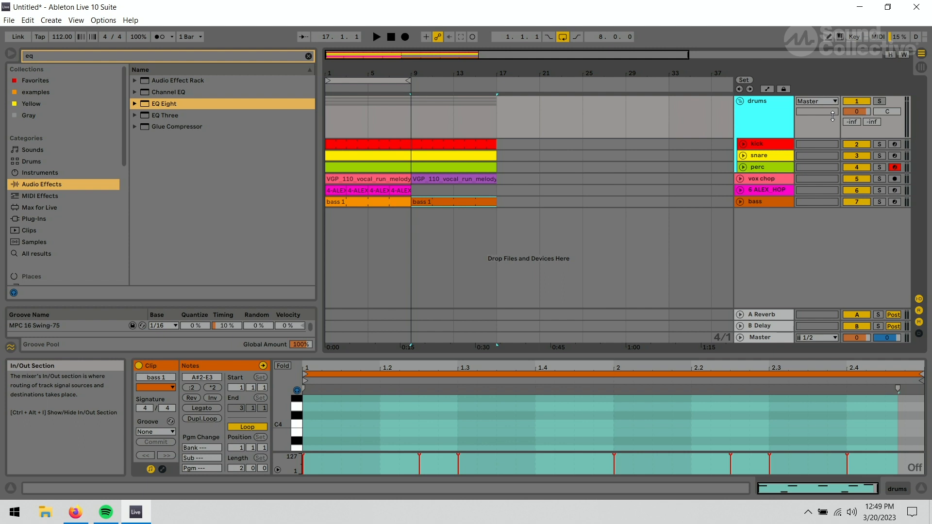
pyautogui.rightClick(765, 102)
pyautogui.click(808, 253)
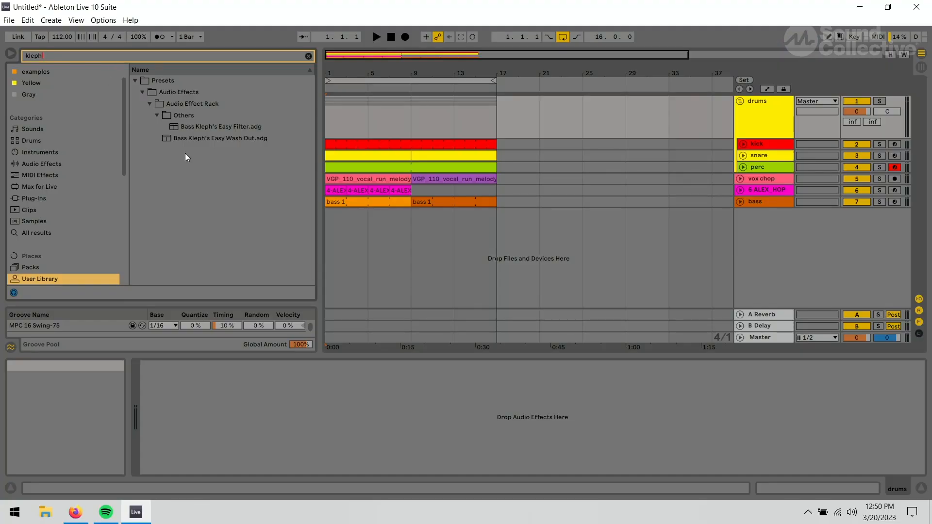
# Add the Bass Kleph's Easy Filter preset to the drums group and show the chain and Auto Filters behind its High Pass and Low Pass macros
pyautogui.click(196, 126)
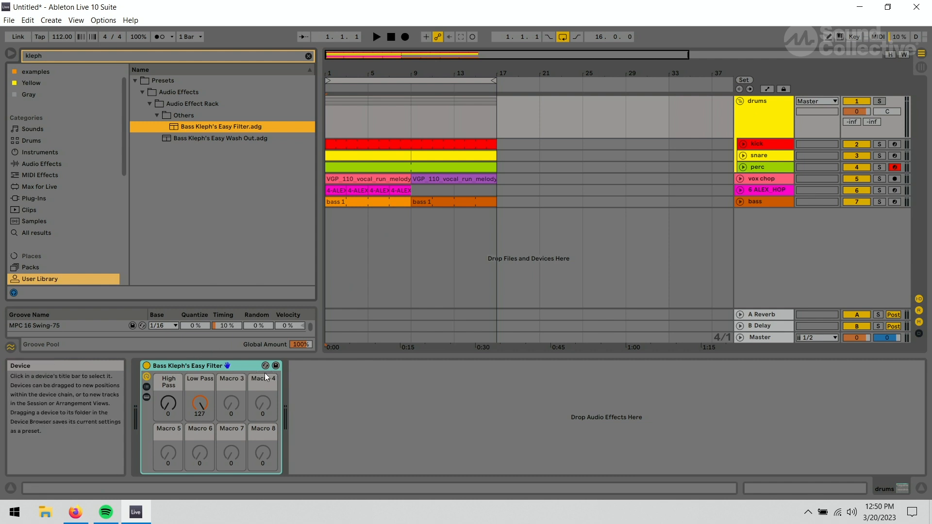
pyautogui.click(146, 387)
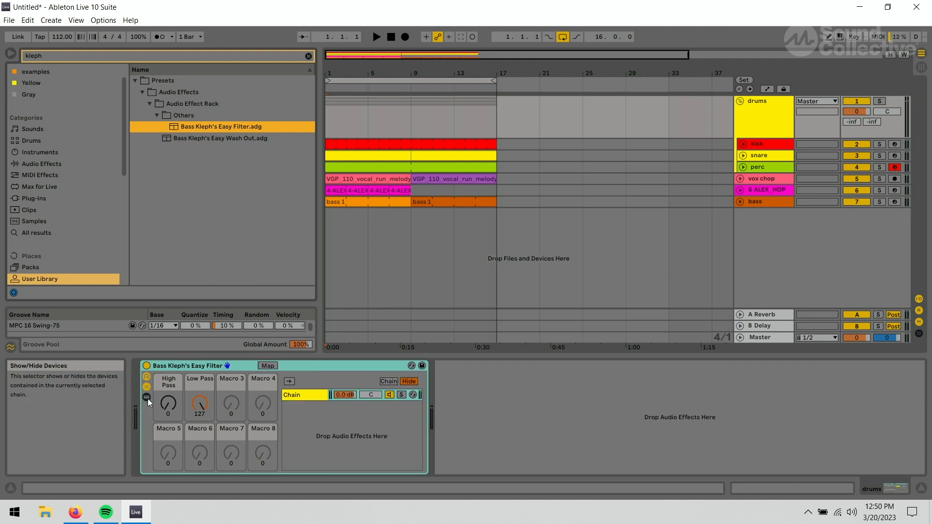
pyautogui.click(146, 397)
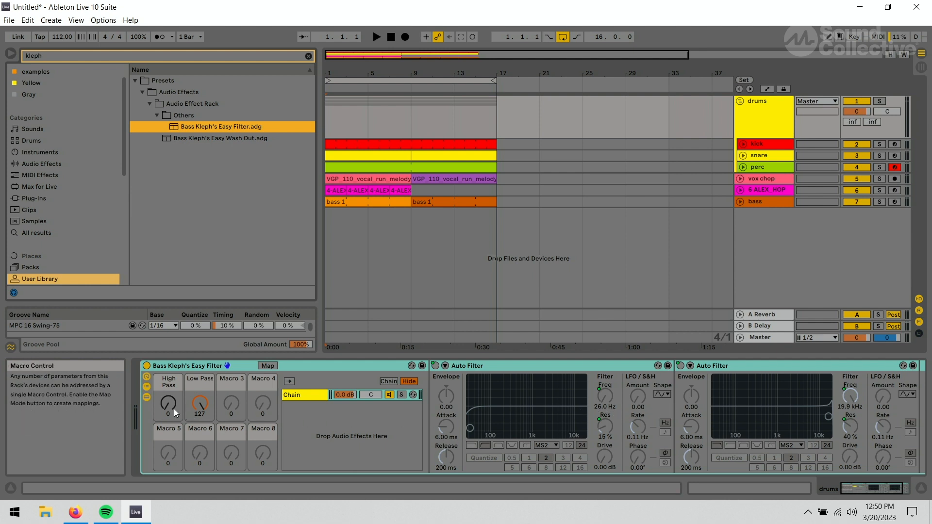
pyautogui.moveTo(174, 409)
pyautogui.mouseDown()
pyautogui.moveTo(173, 384)
pyautogui.moveTo(174, 409)
pyautogui.mouseUp()
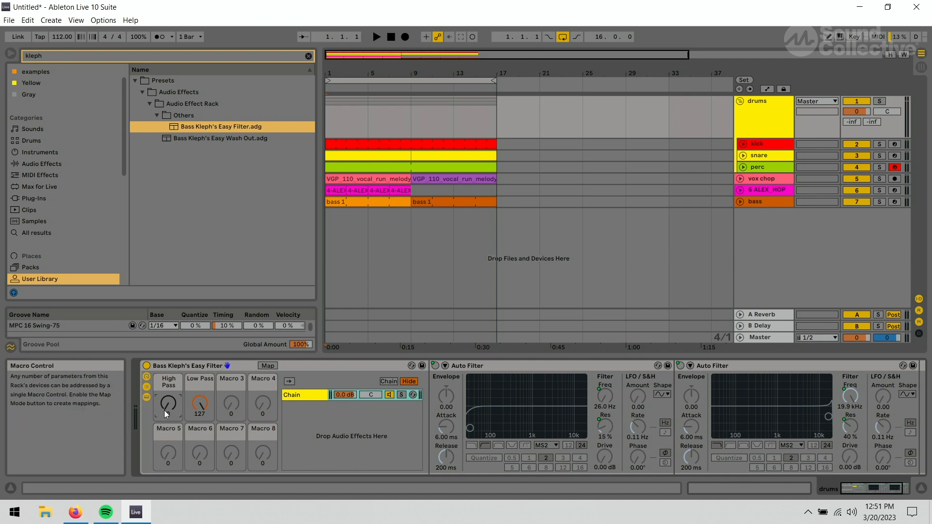
pyautogui.moveTo(199, 403); pyautogui.dragTo(199, 402)
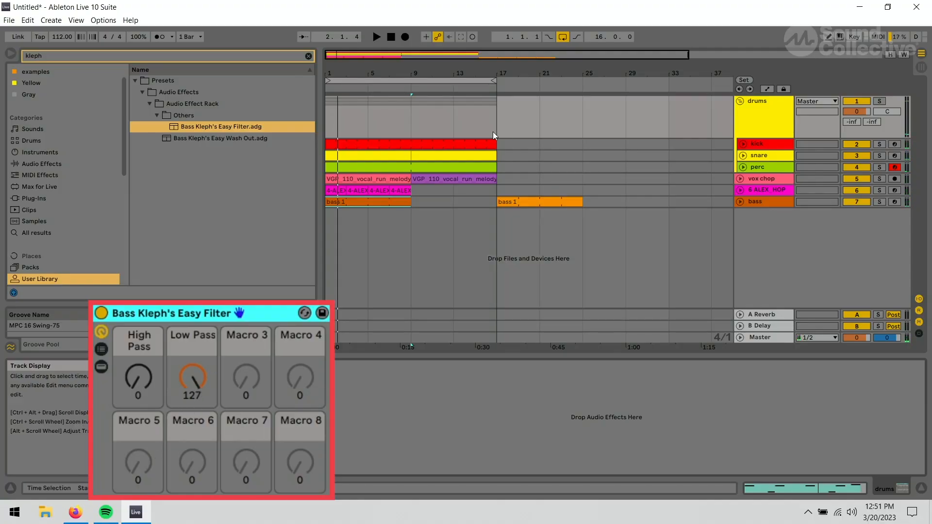
# Try sweeping the Easy Filter's Low Pass and High Pass macros during playback, then reset them to 127 and 0
pyautogui.click(194, 376)
pyautogui.press('space')
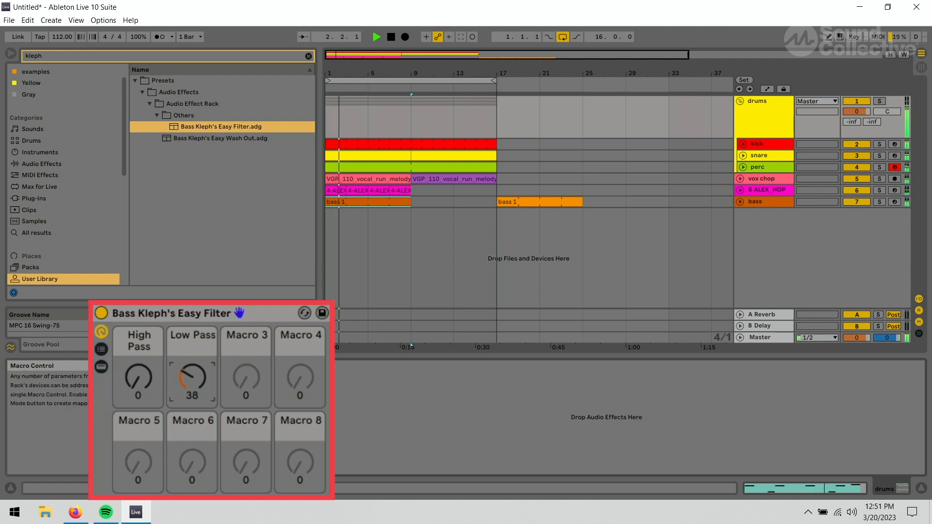
pyautogui.moveTo(136, 381); pyautogui.dragTo(136, 355)
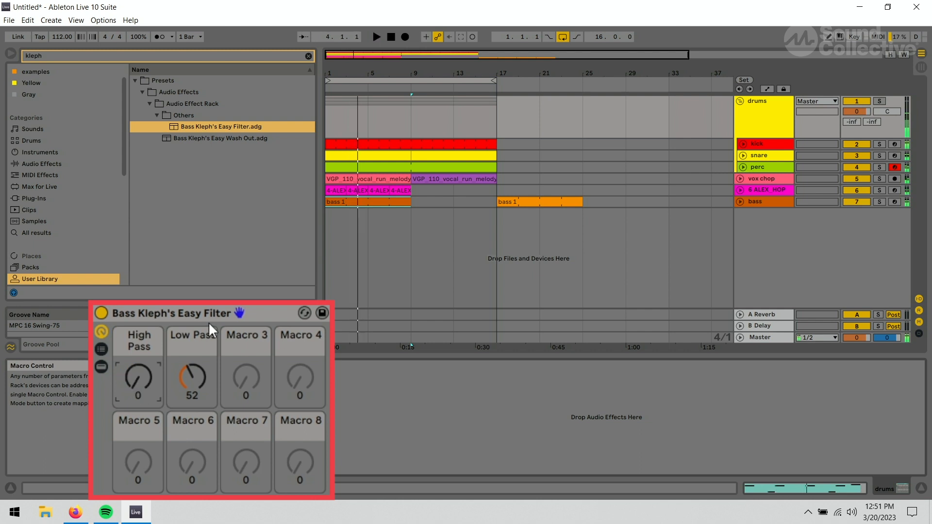
pyautogui.click(192, 376)
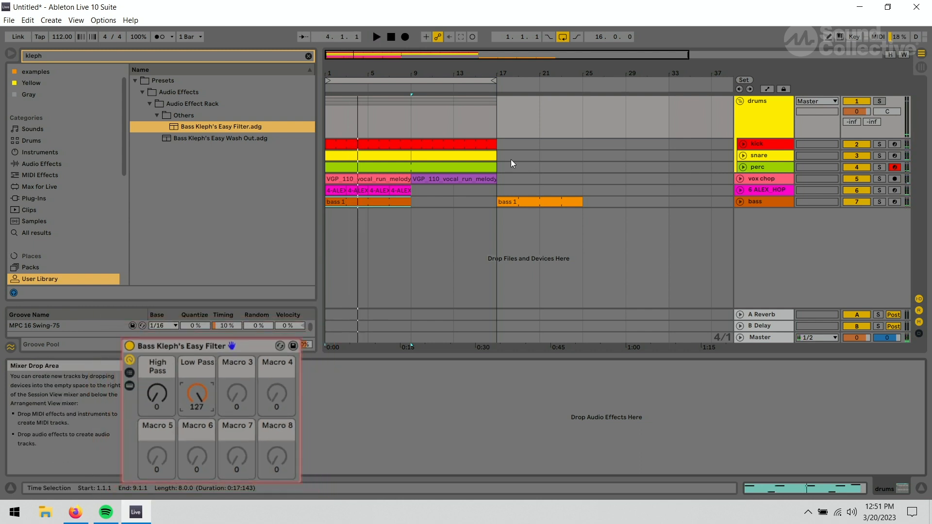
# Put the light orange bass clip back at bars 1 to 9 and the dark orange one at bars 9 to 17, and play the loop
pyautogui.moveTo(359, 202); pyautogui.dragTo(452, 201)
pyautogui.hotkey('ctrl', 'z')
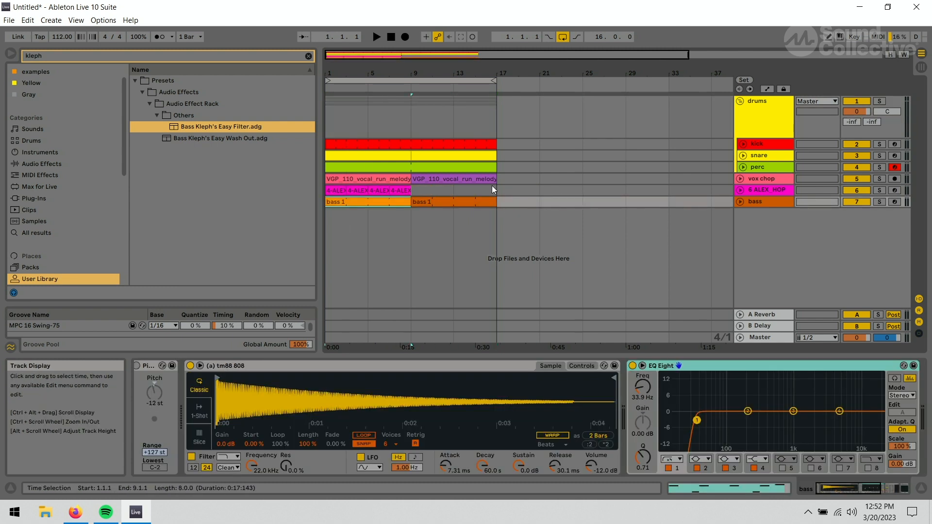
pyautogui.press('space')
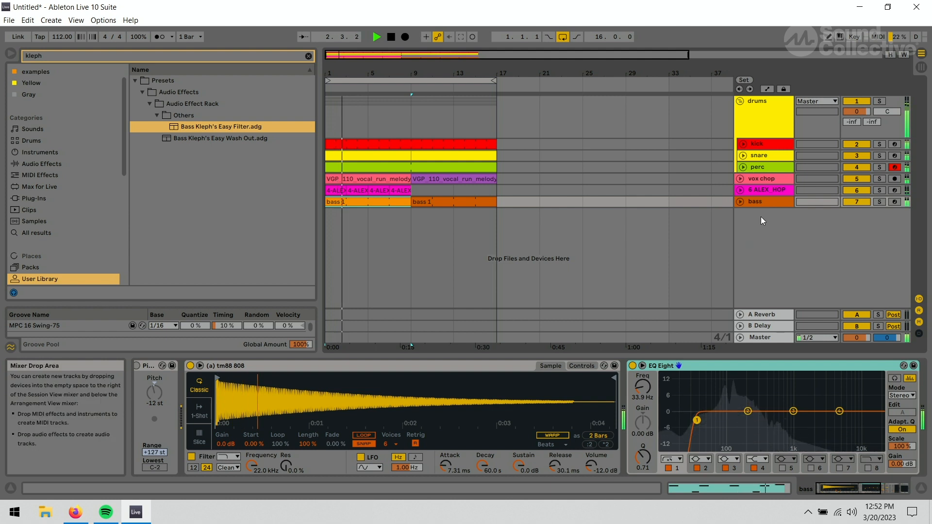
# Duplicate the bass track and rename the original one bass low
pyautogui.click(764, 203)
pyautogui.press('space')
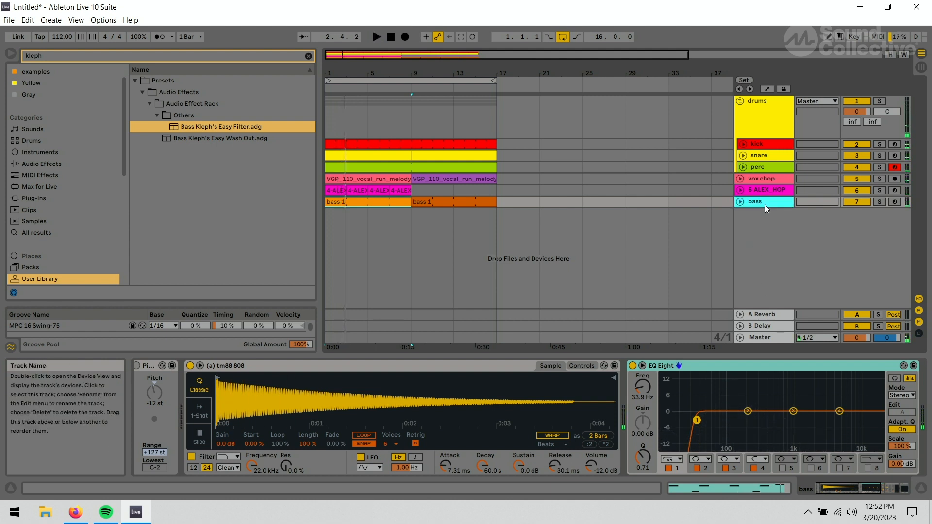
pyautogui.hotkey('ctrl', 'd')
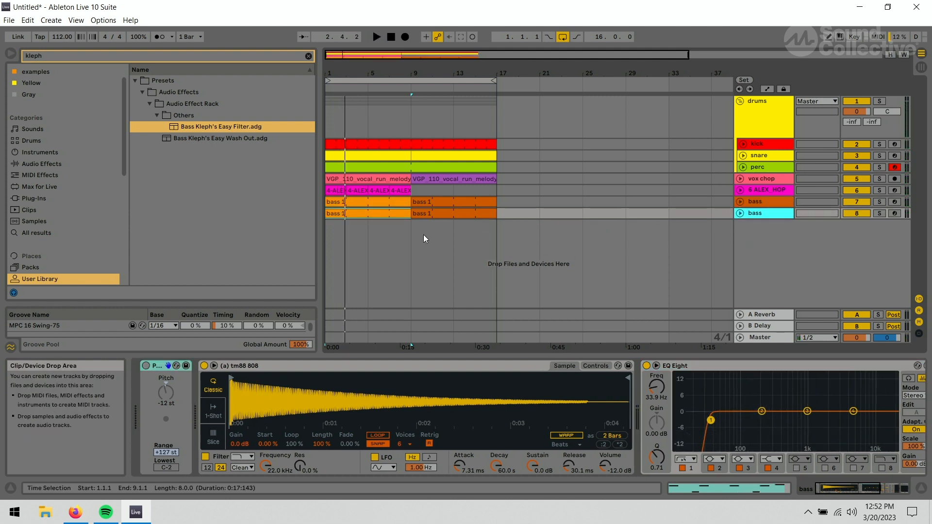
pyautogui.click(398, 196)
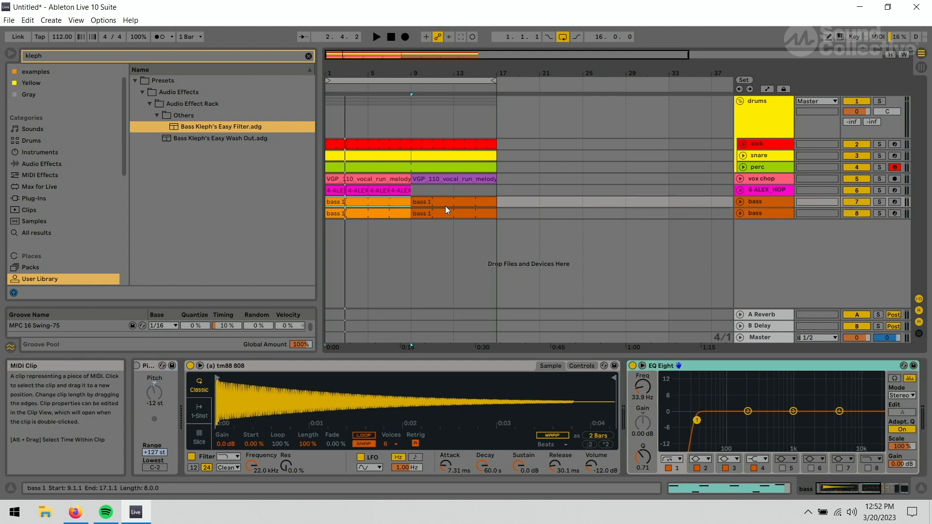
pyautogui.rightClick(761, 202)
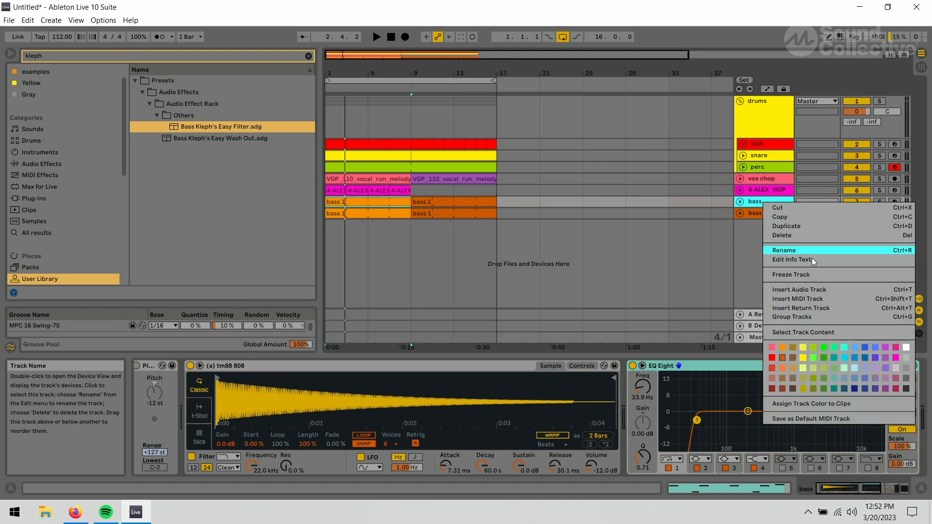
pyautogui.click(811, 249)
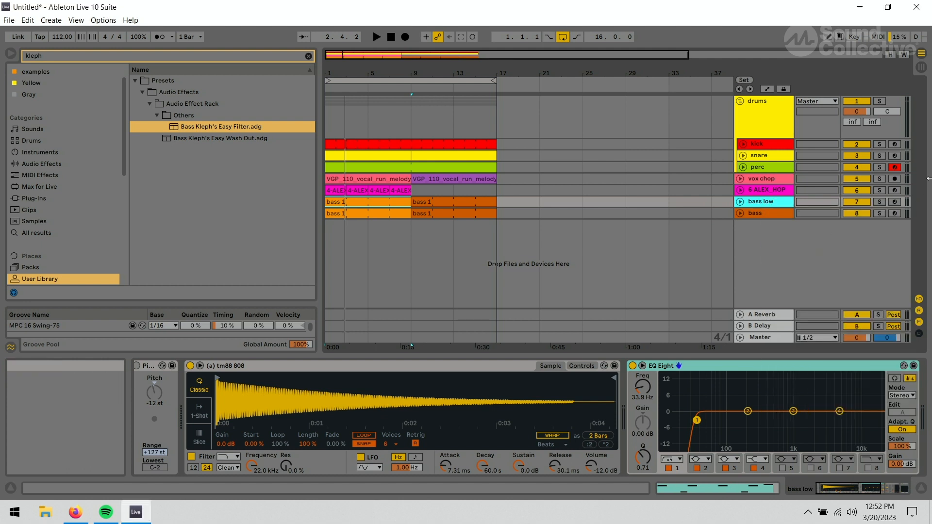
# Rename the duplicated bass track bass high and colour it light orange
pyautogui.rightClick(773, 213)
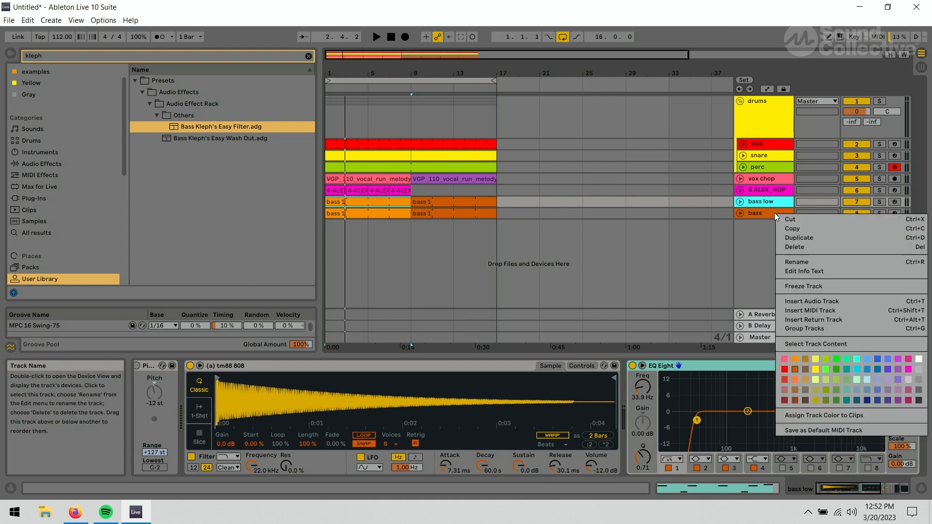
pyautogui.click(808, 261)
pyautogui.press('Right')
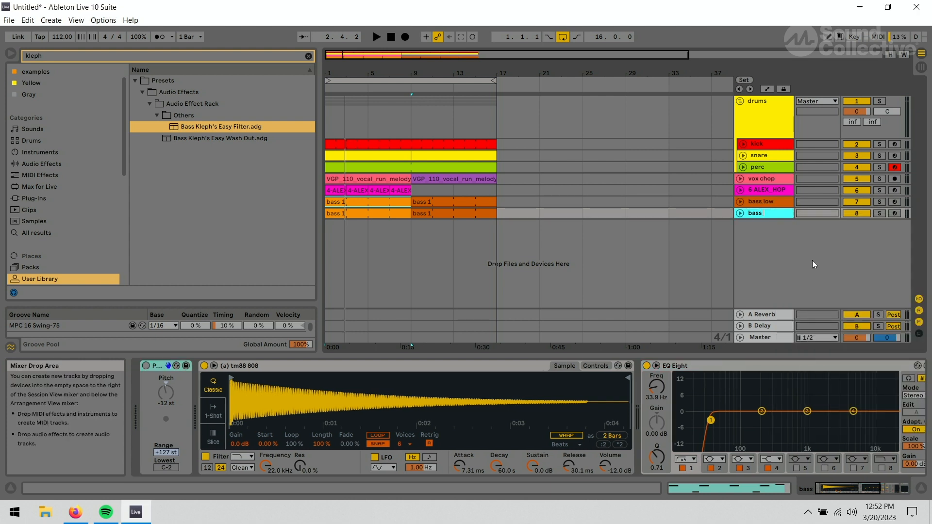
pyautogui.write('high')
pyautogui.press('Return')
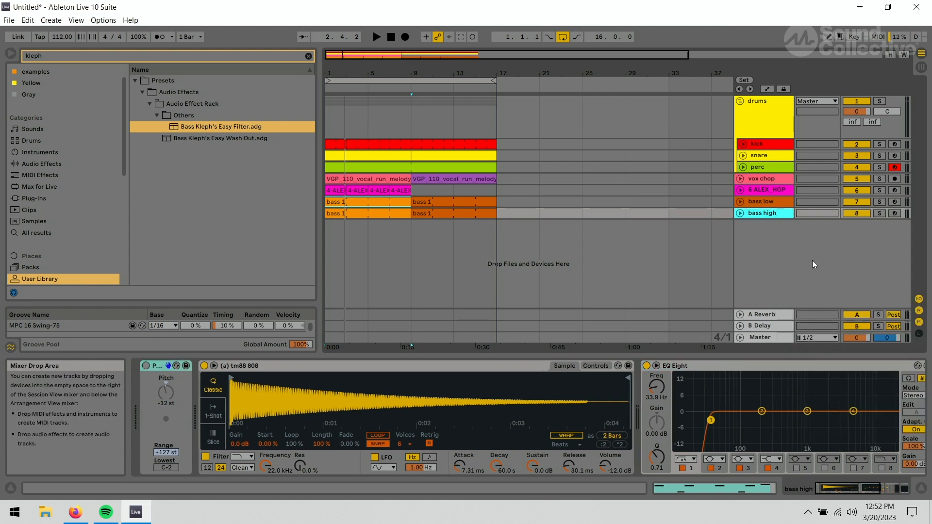
pyautogui.rightClick(765, 212)
pyautogui.click(783, 359)
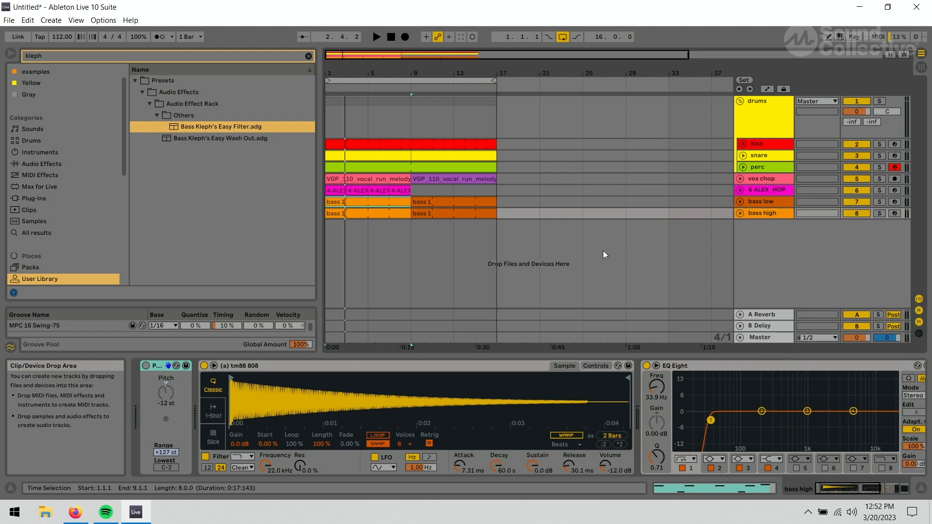
# Delete the light orange clip from bass low and the dark orange clip from bass high, and play from bar 1
pyautogui.click(389, 201)
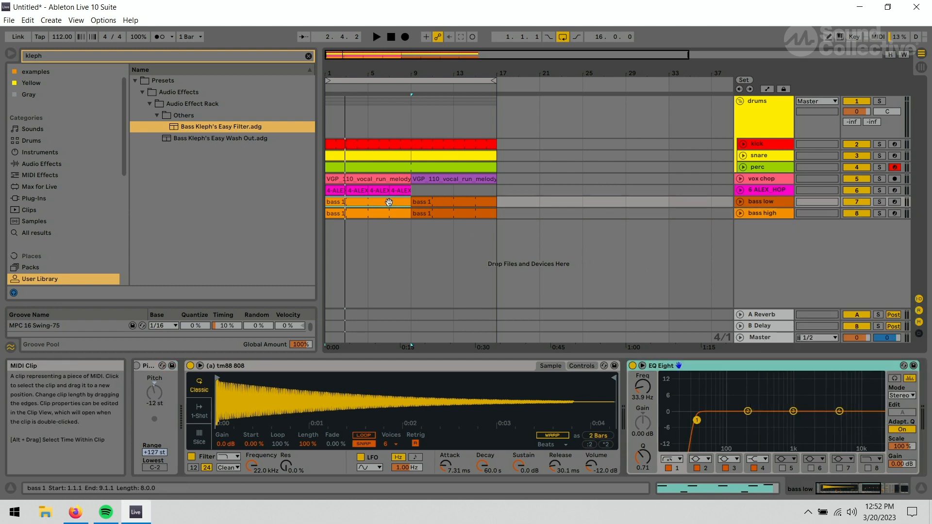
pyautogui.click(388, 202)
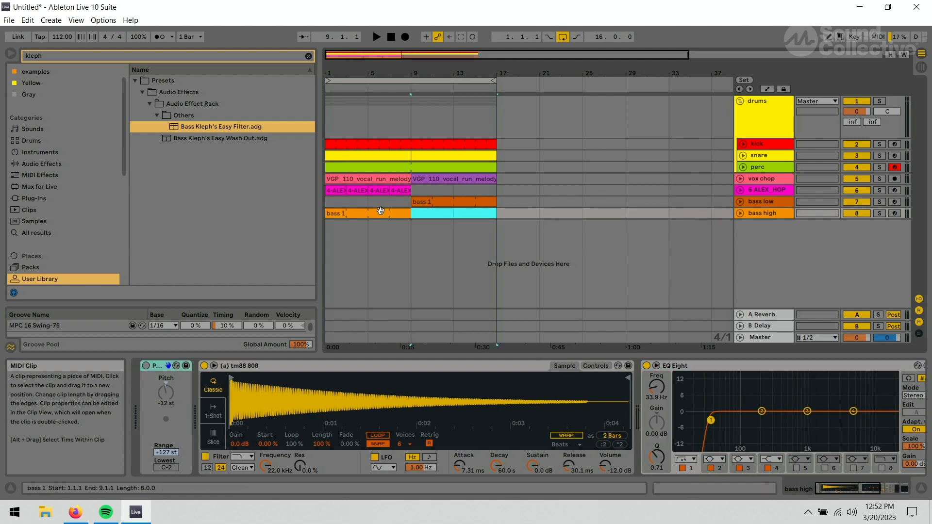
pyautogui.press('space')
# In Session View, solo the bass high track and play it with its EQ Eight in view
pyautogui.press('Tab')
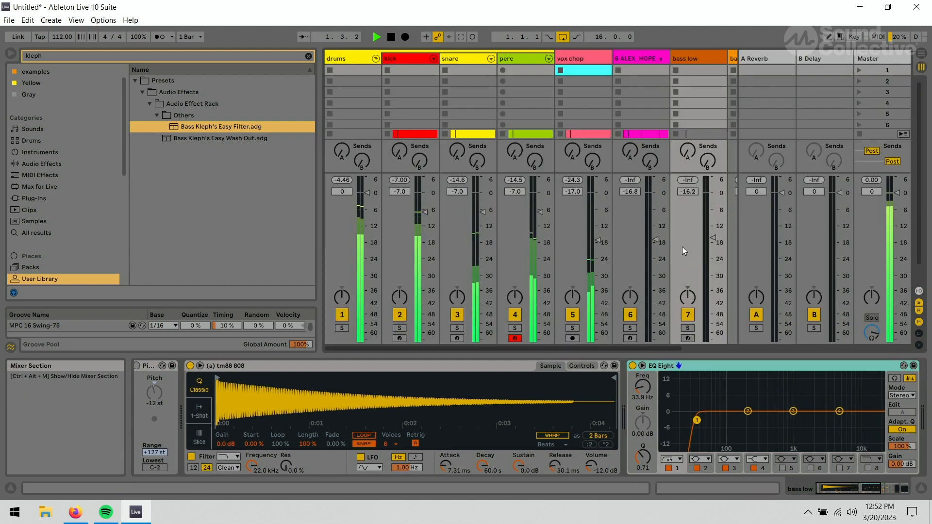
pyautogui.moveTo(580, 348); pyautogui.dragTo(687, 352)
pyautogui.press('space')
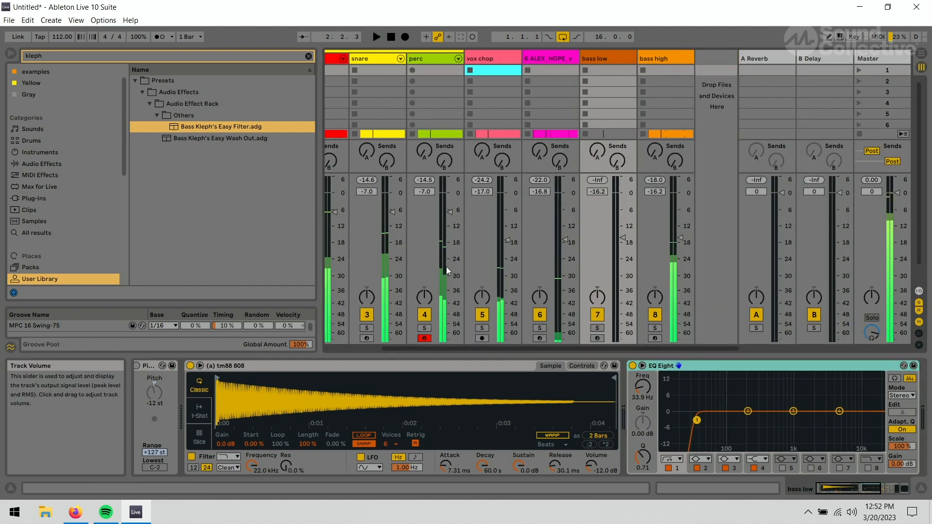
pyautogui.click(657, 233)
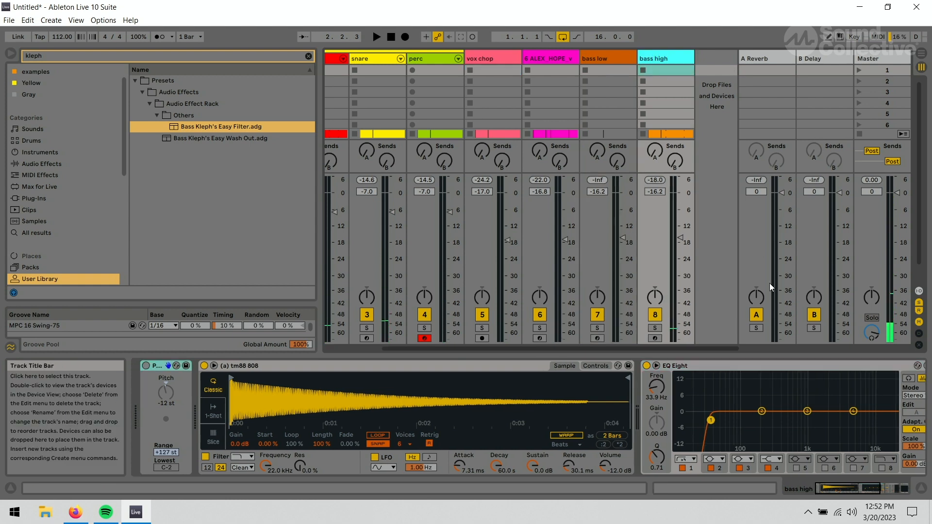
pyautogui.moveTo(883, 494); pyautogui.dragTo(887, 496)
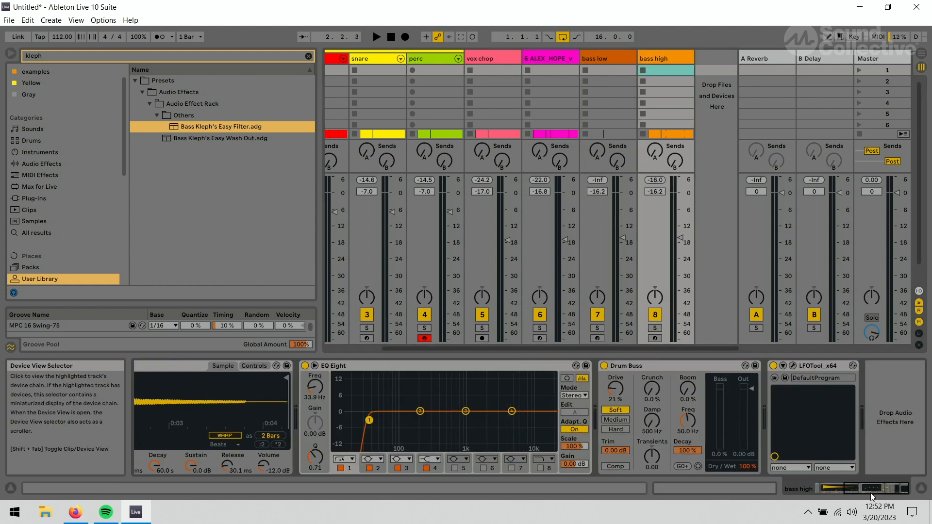
pyautogui.click(655, 328)
pyautogui.press('space')
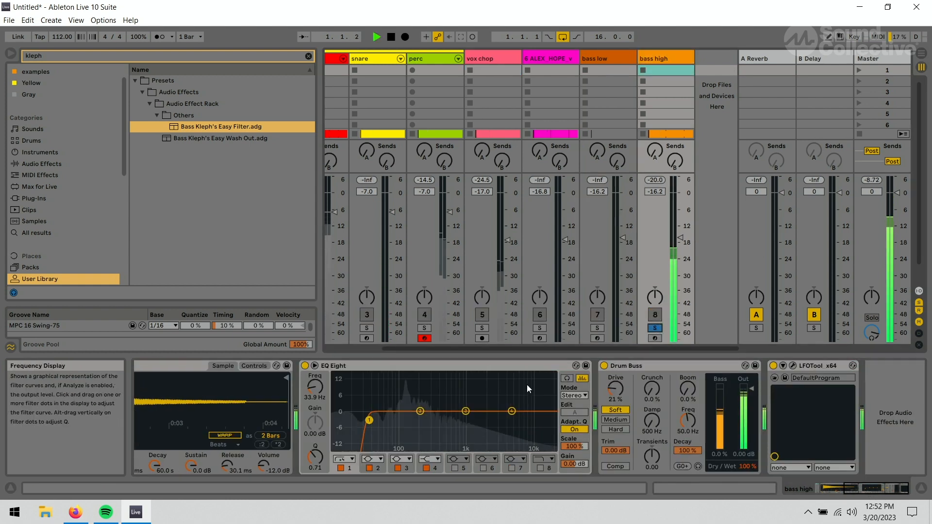
# Raise the band 1 low cut in bass high's EQ Eight to 122 Hz during playback
pyautogui.press('space')
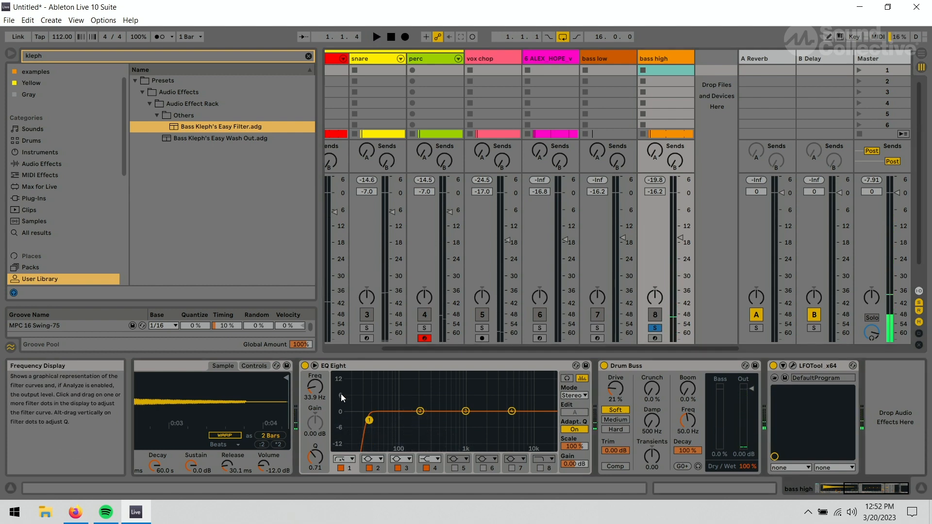
pyautogui.press('space')
pyautogui.moveTo(369, 419); pyautogui.dragTo(406, 420)
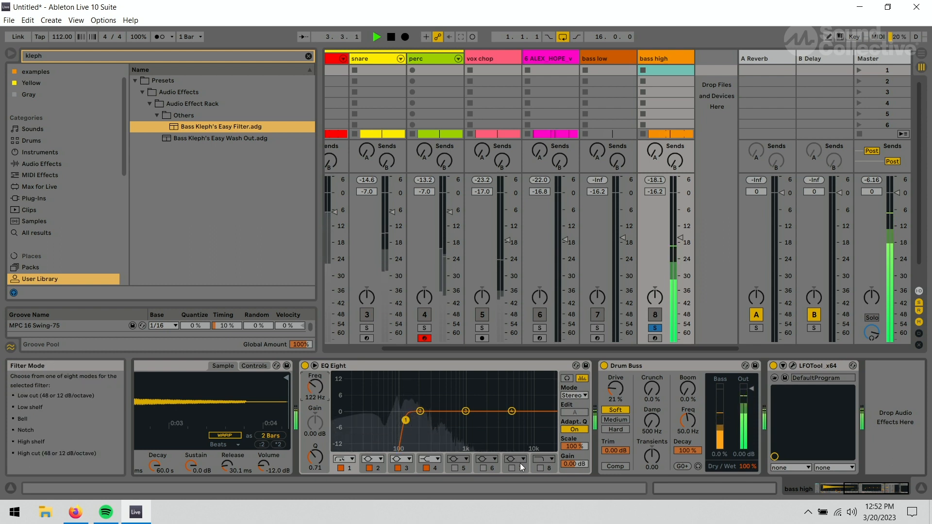
# Enable band 8 of bass high's EQ Eight as a 48 dB high cut at 303 Hz
pyautogui.click(540, 468)
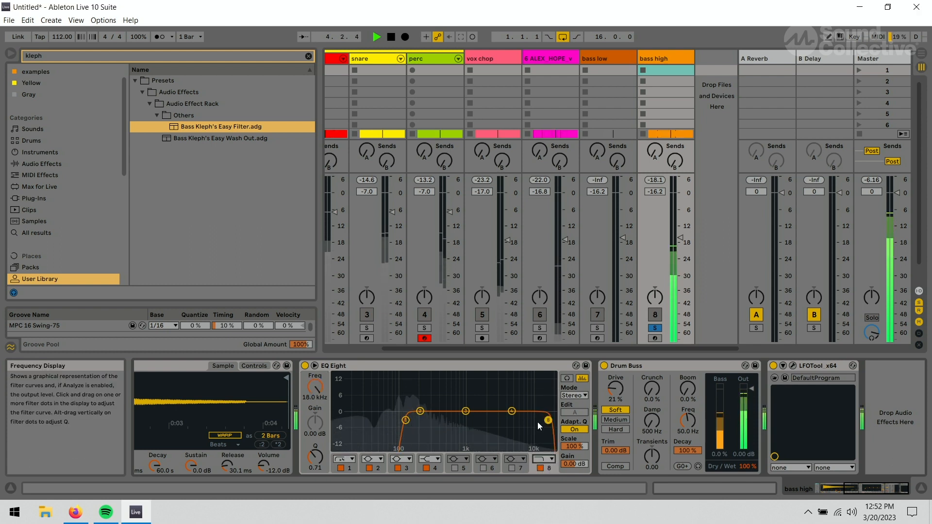
pyautogui.moveTo(548, 420); pyautogui.dragTo(446, 417)
pyautogui.click(544, 459)
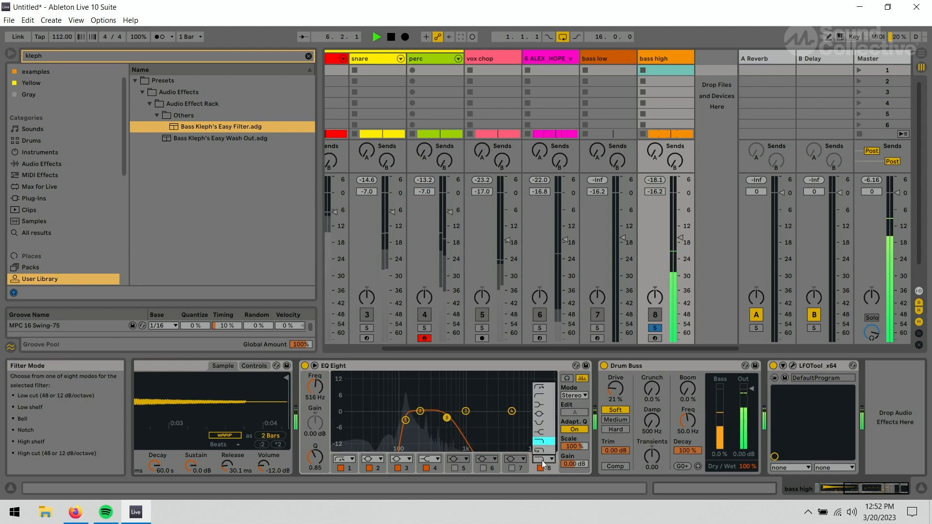
pyautogui.click(545, 452)
pyautogui.moveTo(446, 417); pyautogui.dragTo(431, 420)
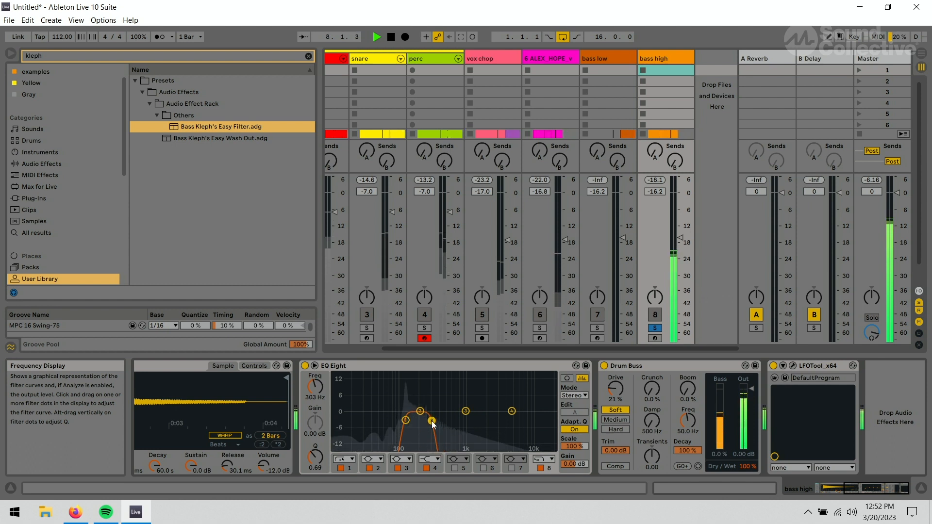
pyautogui.press('space')
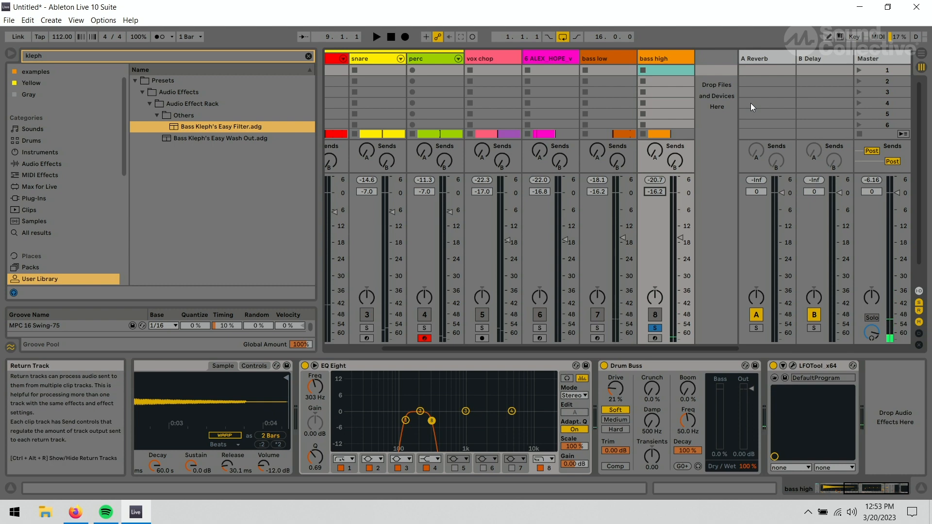
# Return to Arrangement View and unsolo the bass high track
pyautogui.press('Tab')
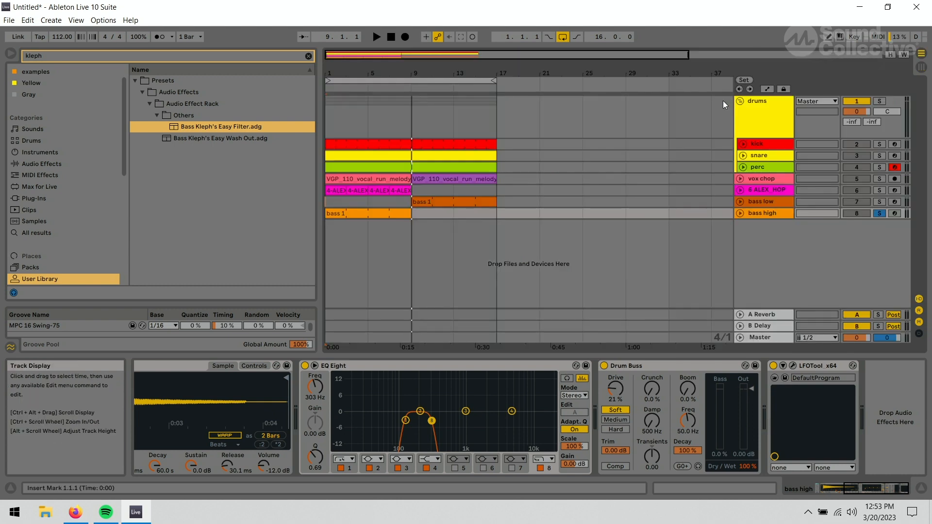
pyautogui.click(371, 130)
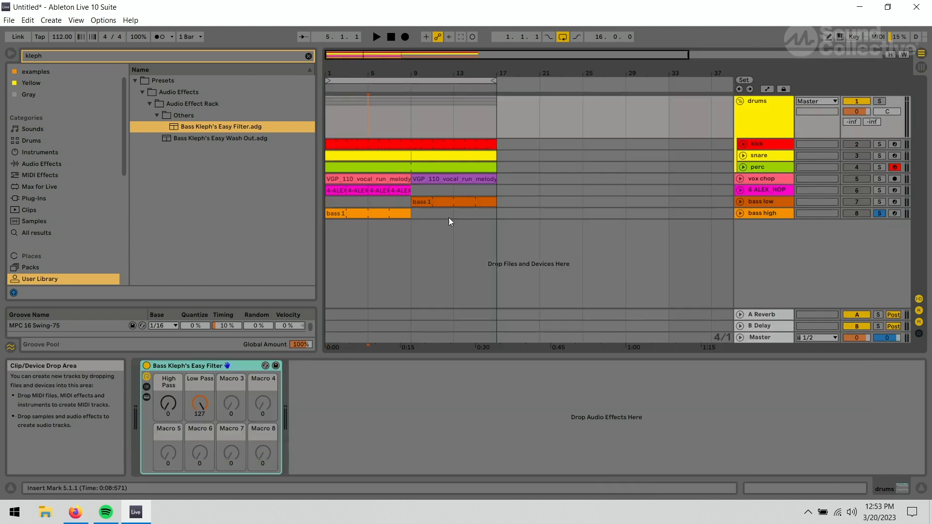
pyautogui.click(388, 214)
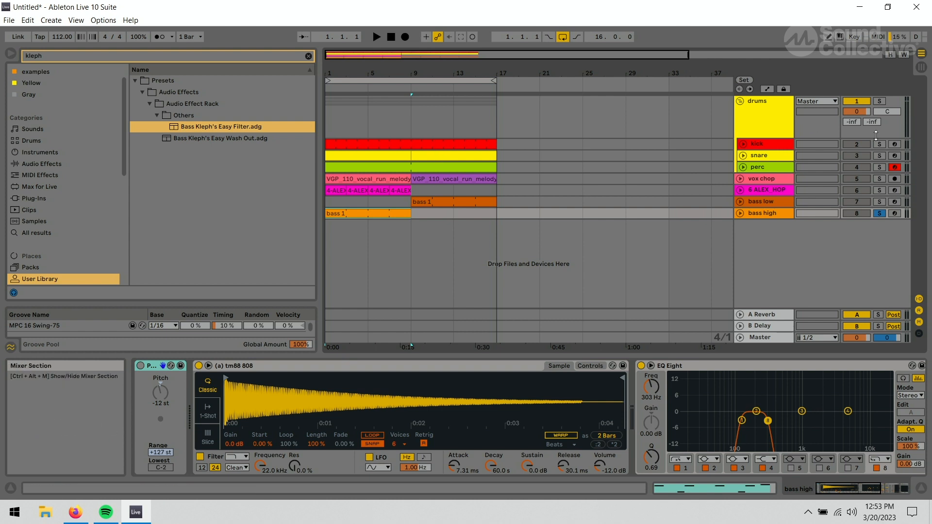
pyautogui.click(879, 215)
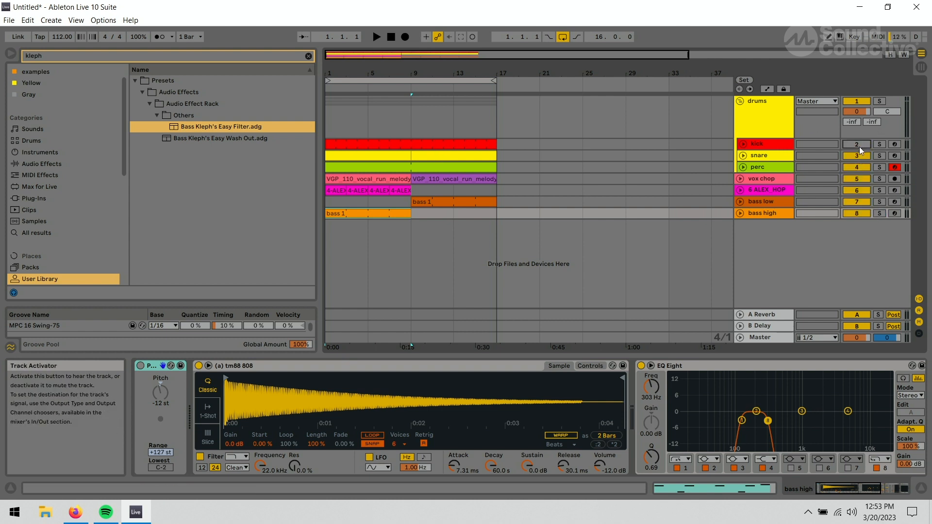
# Play the full arrangement from bar 1 and again from bar 9 to compare the two sections
pyautogui.moveTo(282, 126); pyautogui.dragTo(333, 123)
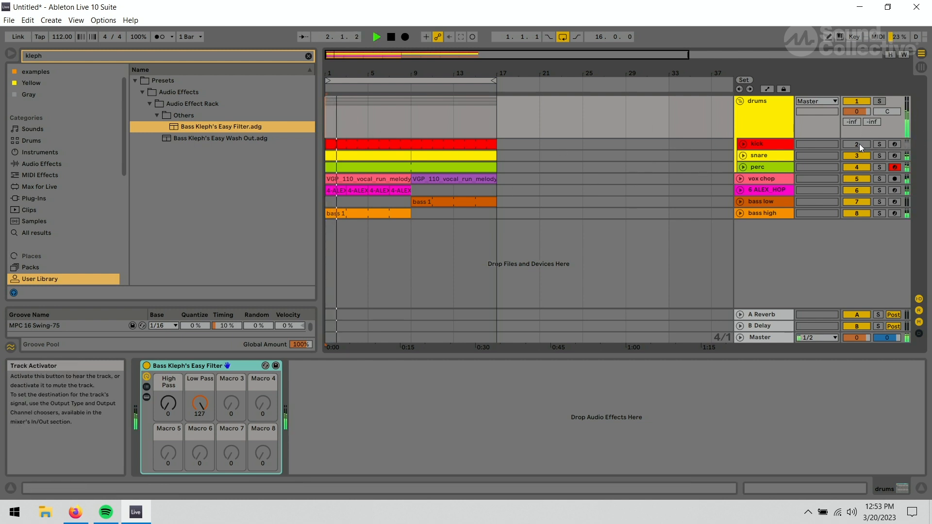
pyautogui.click(411, 129)
pyautogui.press('space')
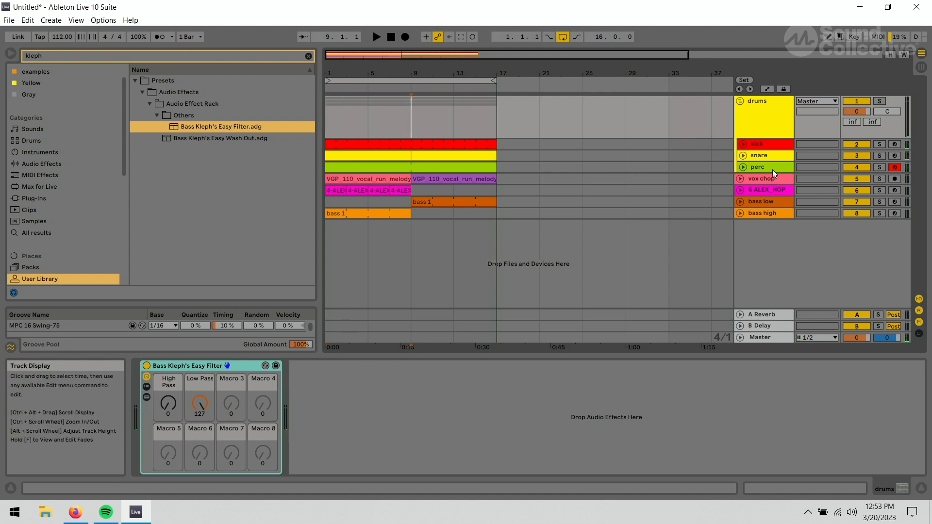
pyautogui.press('space')
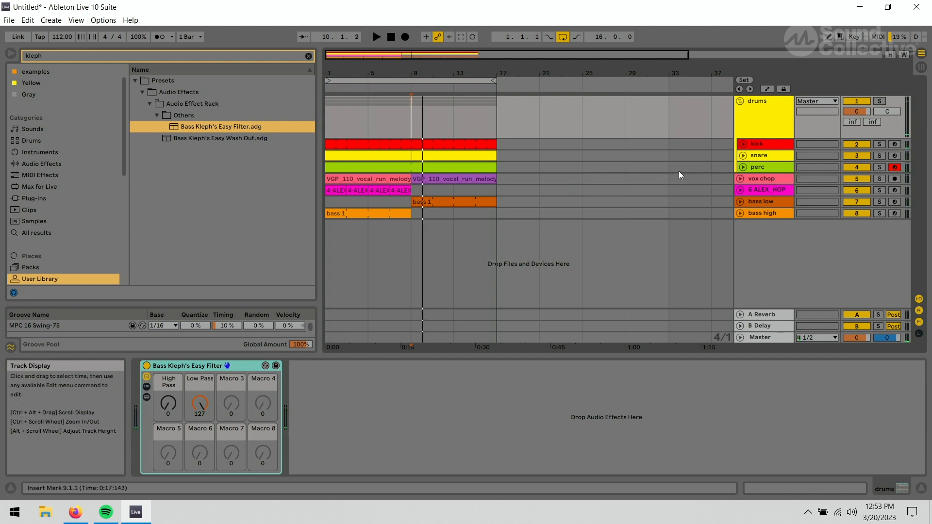
# Select the 16 bars from bar 1 to bar 17 on the drums group, then audition from bar 1 and bar 9
pyautogui.click(492, 126)
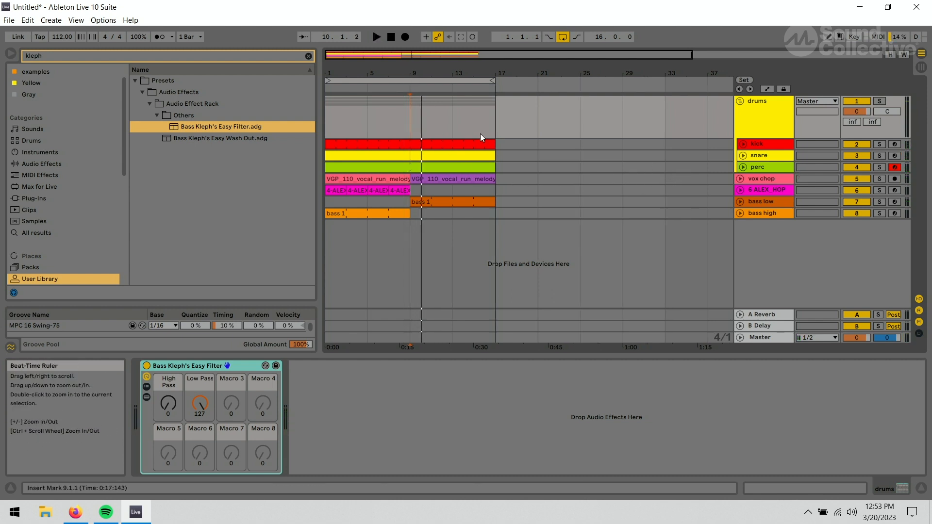
pyautogui.moveTo(490, 125); pyautogui.dragTo(284, 115)
pyautogui.press('space')
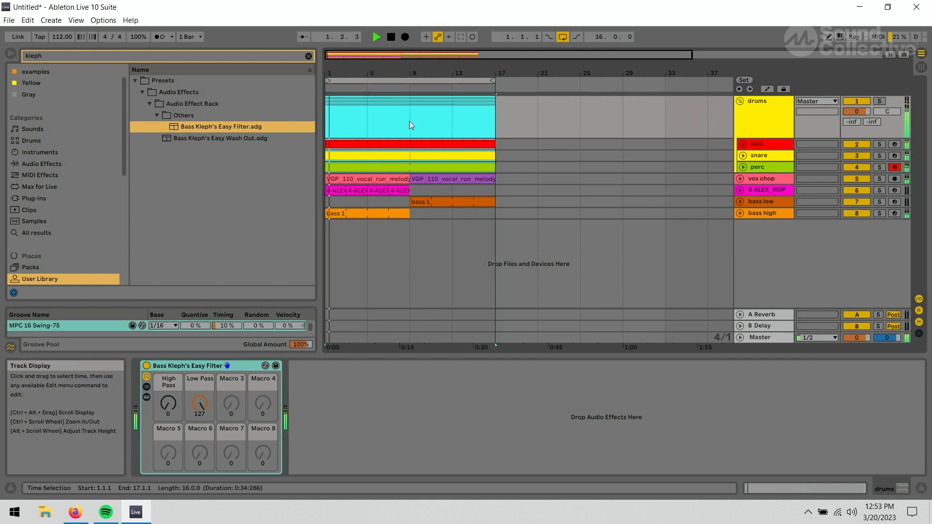
pyautogui.click(409, 124)
# Select the first eight bars, from 1.1.1 to 9.1.1, on the vocal tracks during playback
pyautogui.click(399, 191)
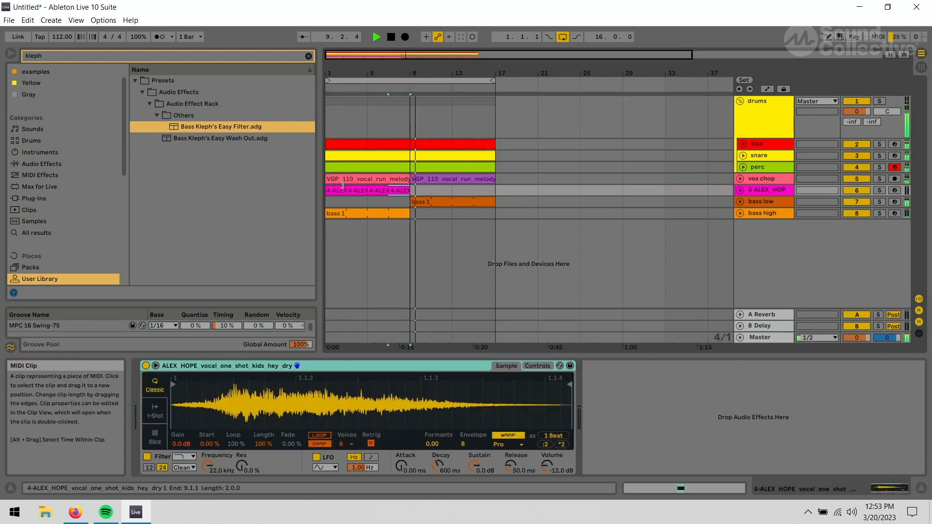
pyautogui.moveTo(411, 190); pyautogui.dragTo(295, 184)
pyautogui.moveTo(414, 189); pyautogui.dragTo(302, 187)
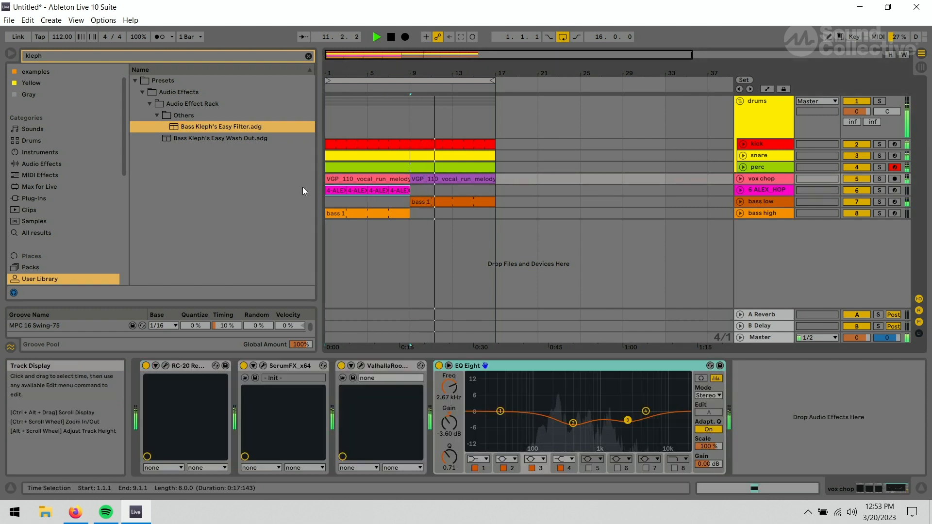